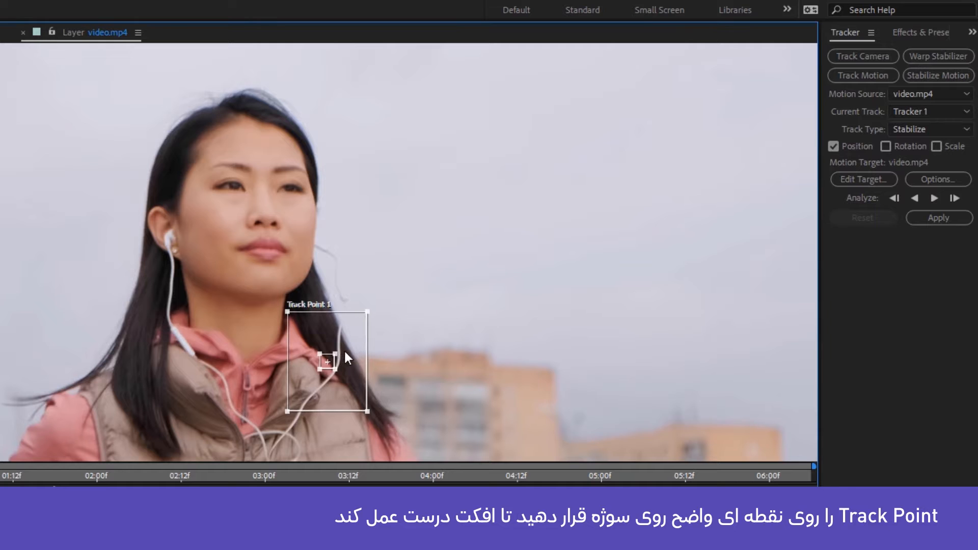
Stabilize the video.mp4 position by tracking the woman's earbud forward with Track Point 1 and applying the result in X and Y
left_click_drag(349, 332, 208, 194)
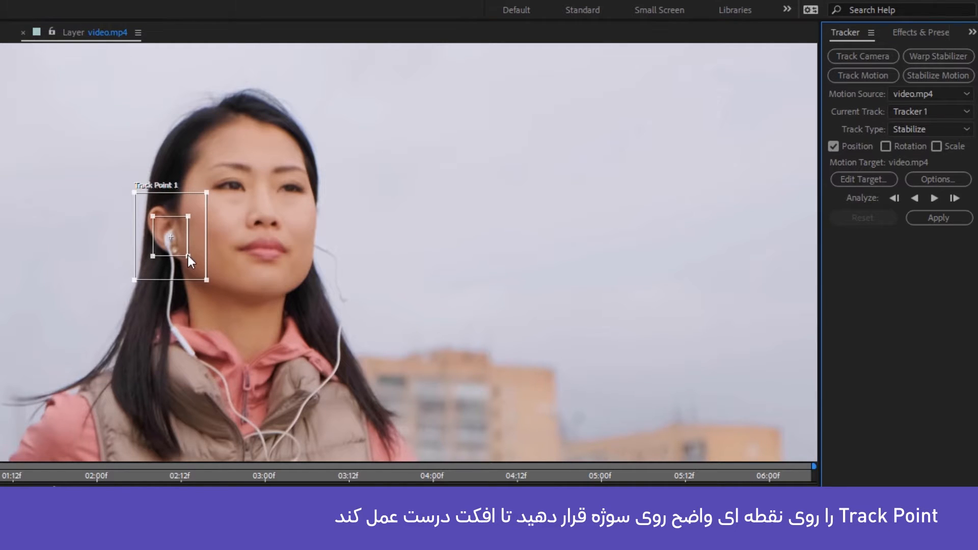
left_click_drag(188, 256, 186, 252)
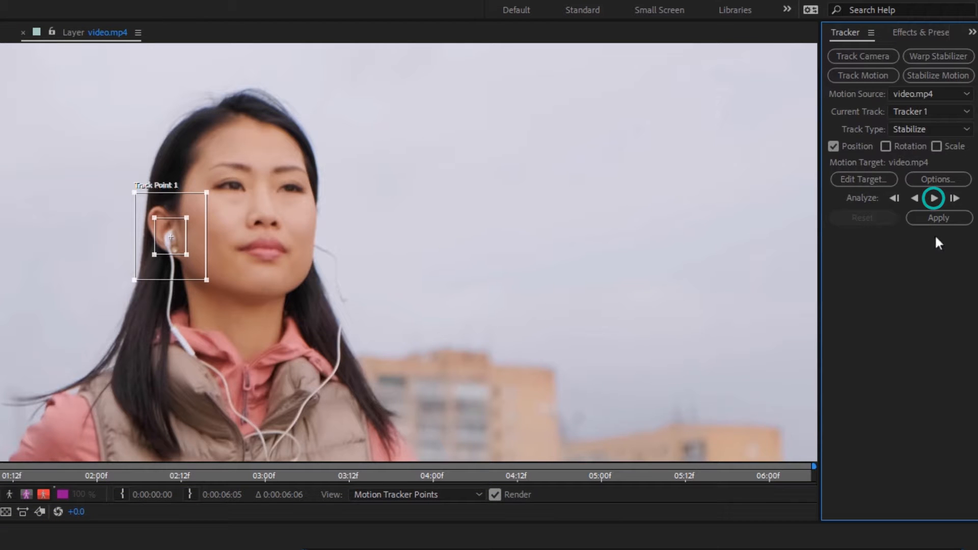
left_click(935, 199)
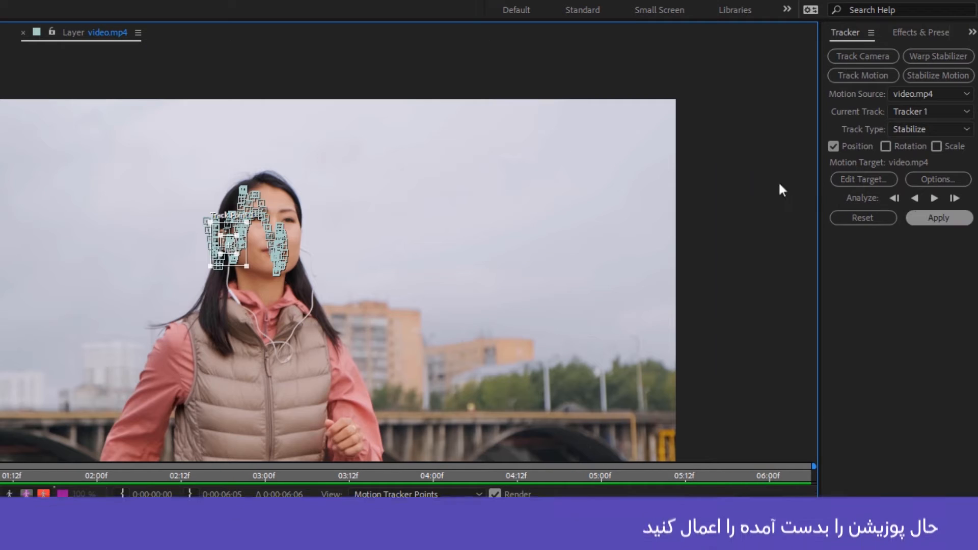
left_click(934, 217)
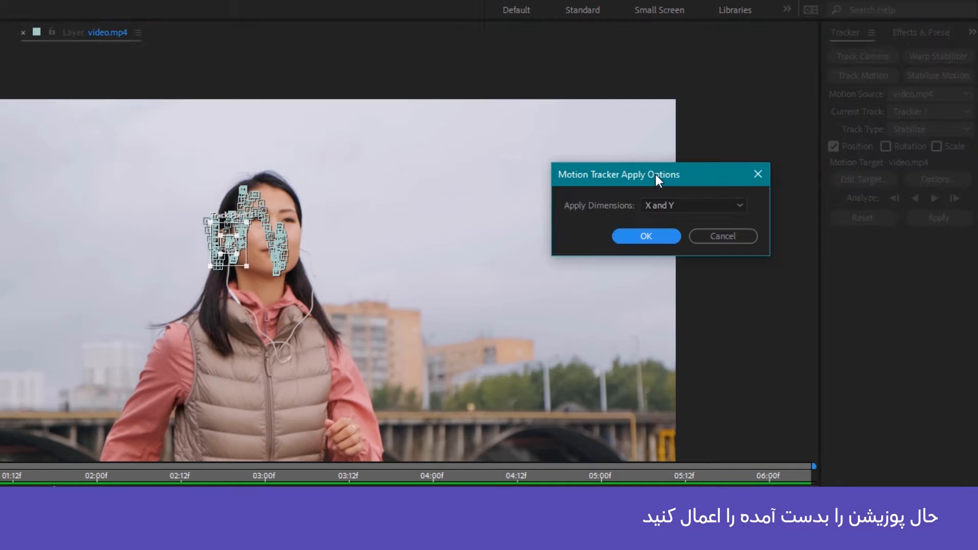
left_click(644, 237)
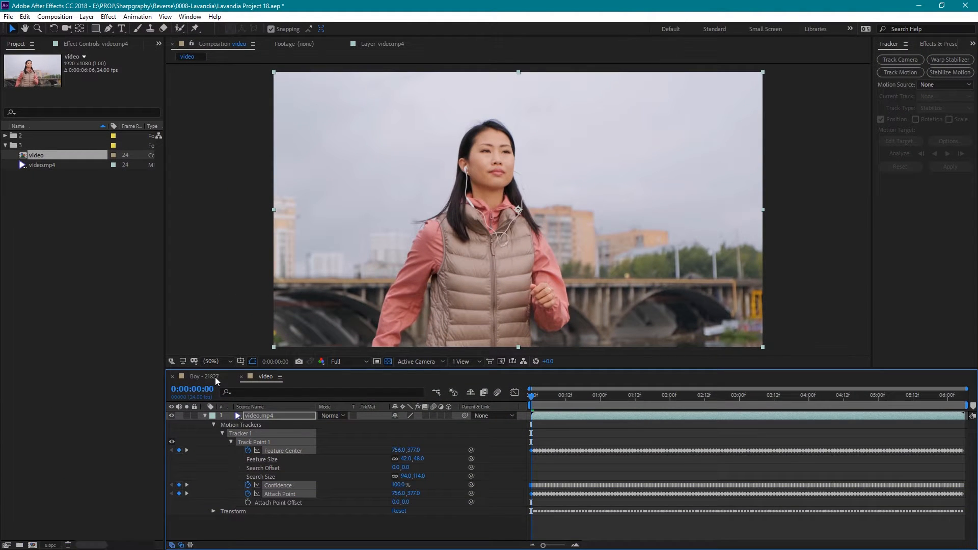
Reveal the video.mp4 layer's scale and position, set the scale to 138%, and preview the playback
left_click_drag(534, 399, 512, 426)
left_click(255, 415)
key("s")
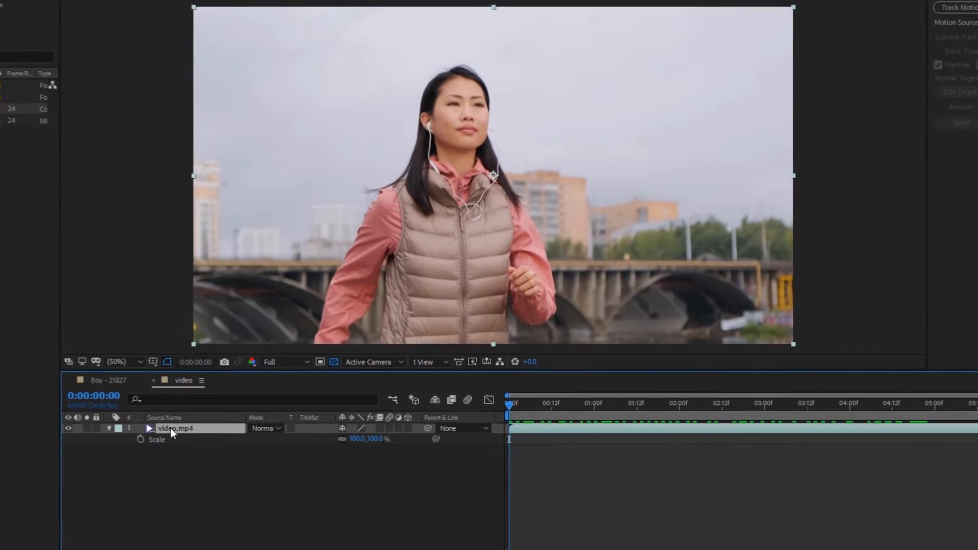
key("shift+p")
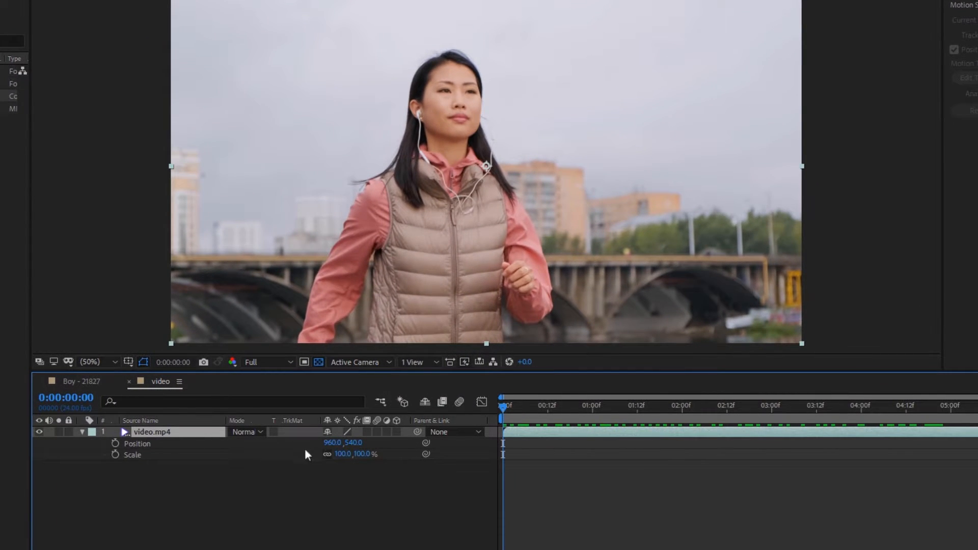
left_click_drag(344, 453, 366, 453)
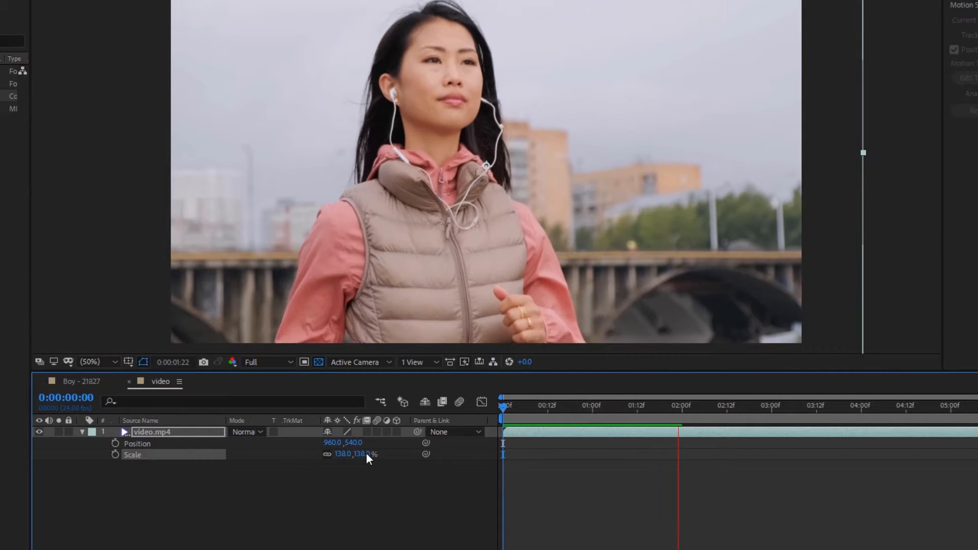
key("space")
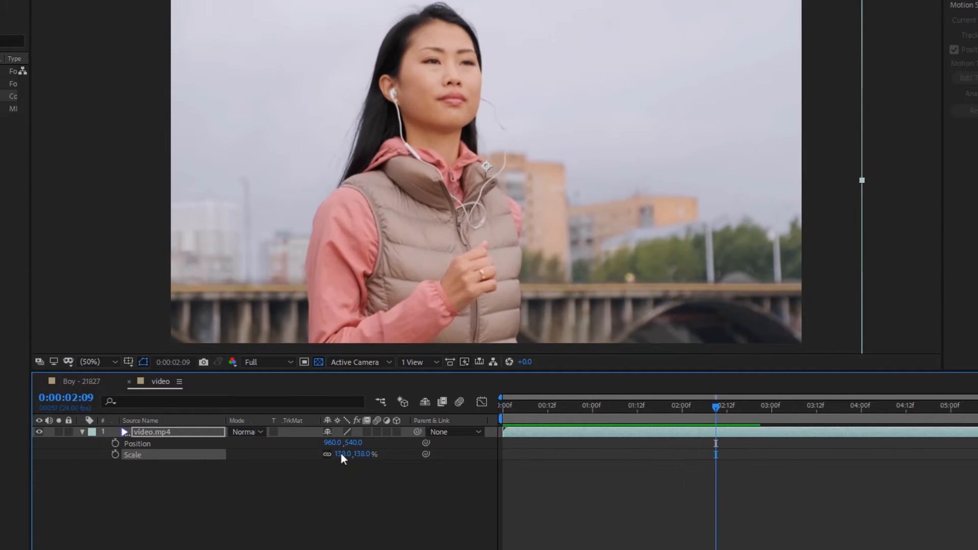
Shift the video.mp4 layer horizontally to position 1072, 540 and preview it from the beginning
left_click_drag(354, 453, 406, 444)
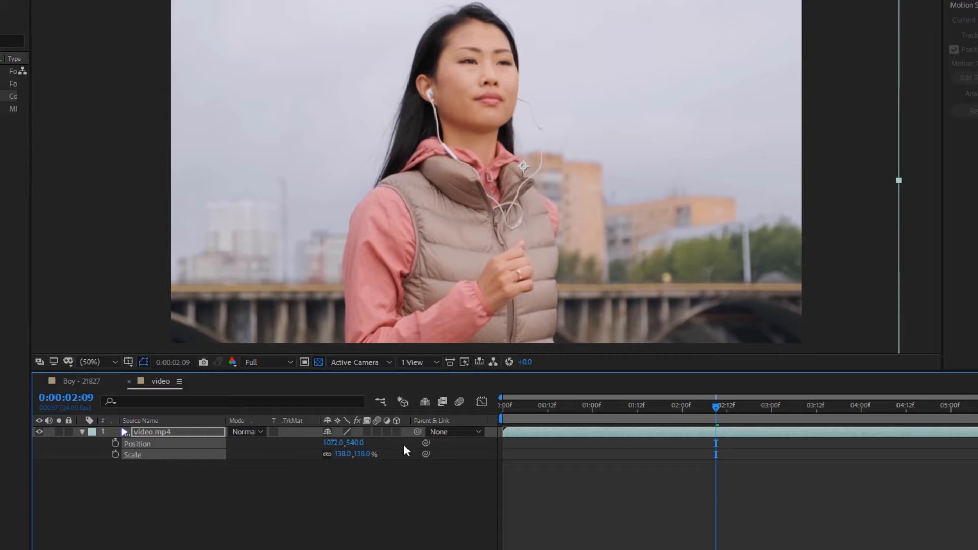
left_click_drag(534, 405, 500, 405)
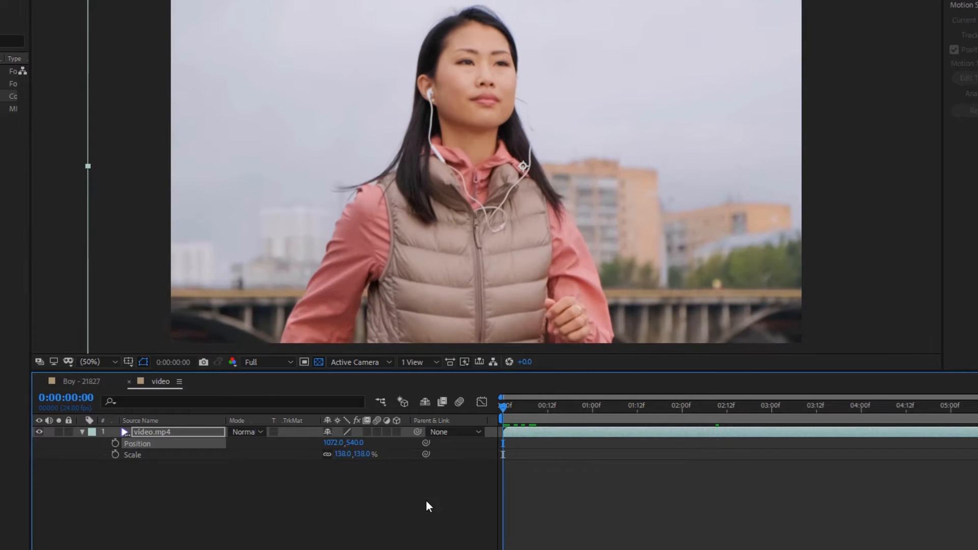
key("space")
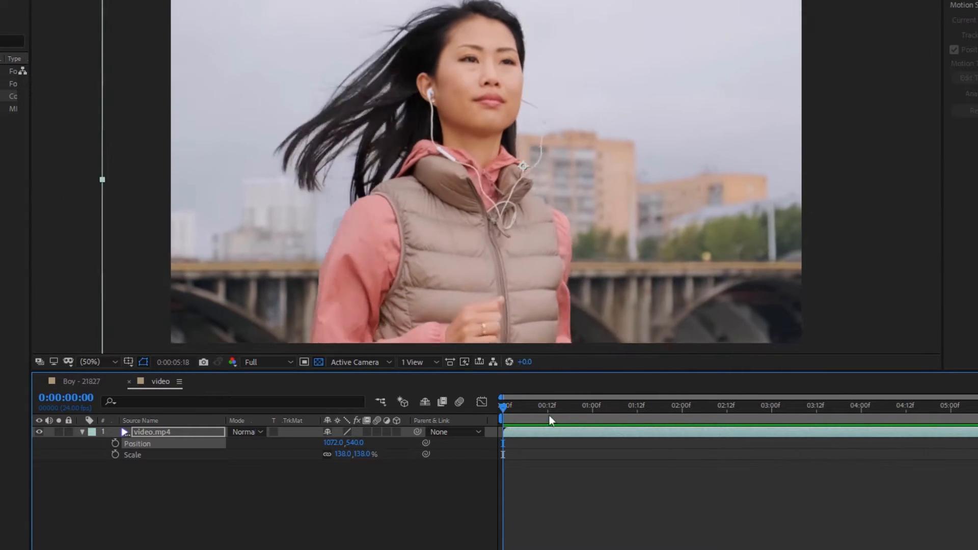
Enable motion blur for the video.mp4 layer and the composition, and preview the blur from the start
left_click(551, 409)
left_click_drag(551, 410, 436, 412)
left_click(377, 432)
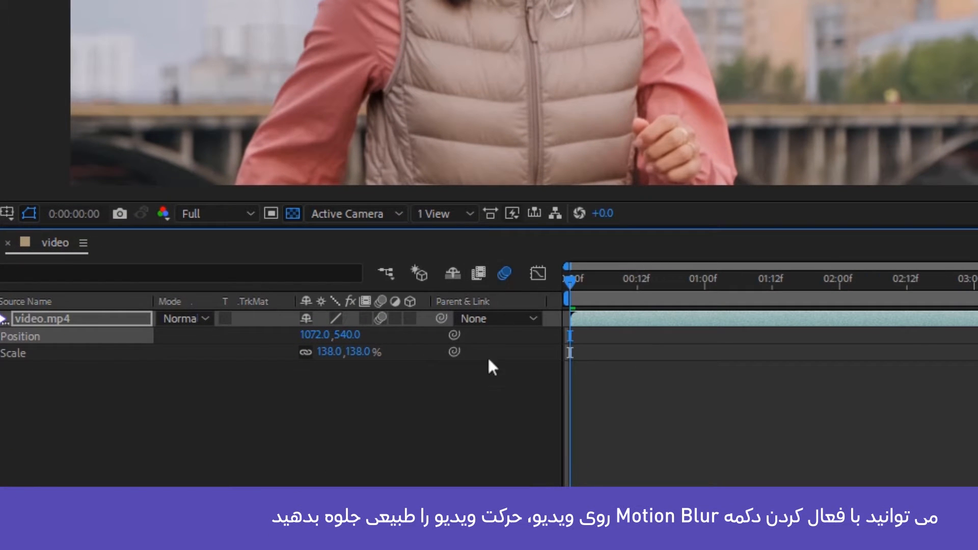
key("space")
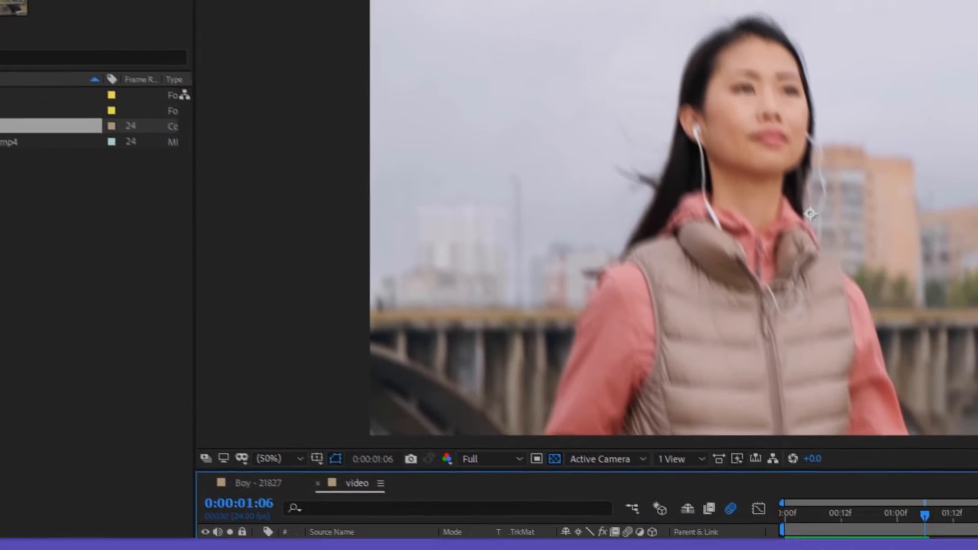
Set the video composition's motion blur shutter angle to 134° in the advanced composition settings
key("ctrl+k")
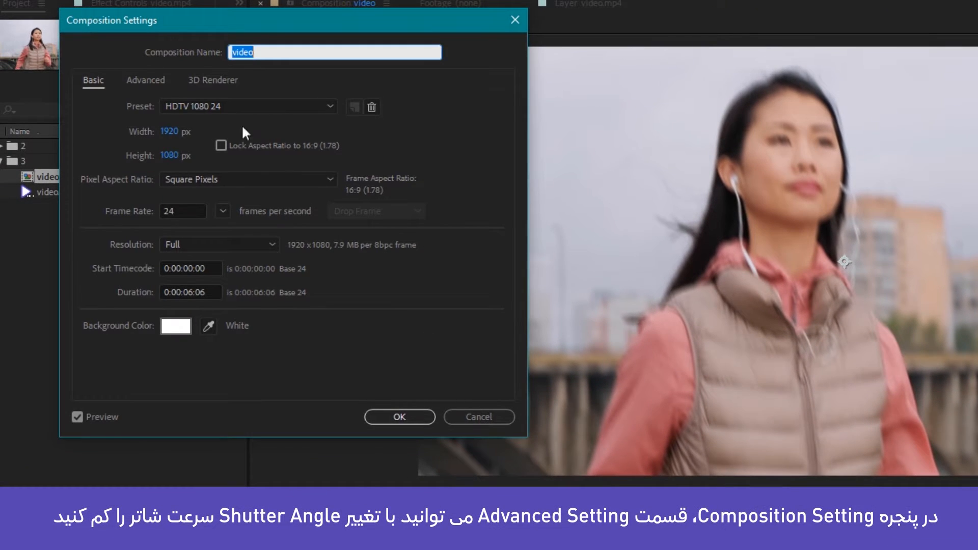
left_click(200, 78)
left_click(134, 77)
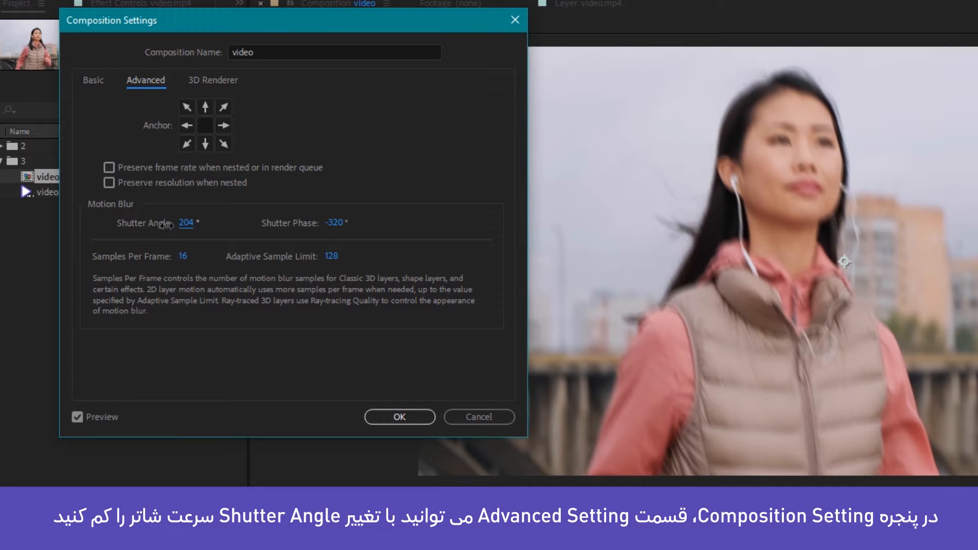
left_click_drag(135, 226, 113, 225)
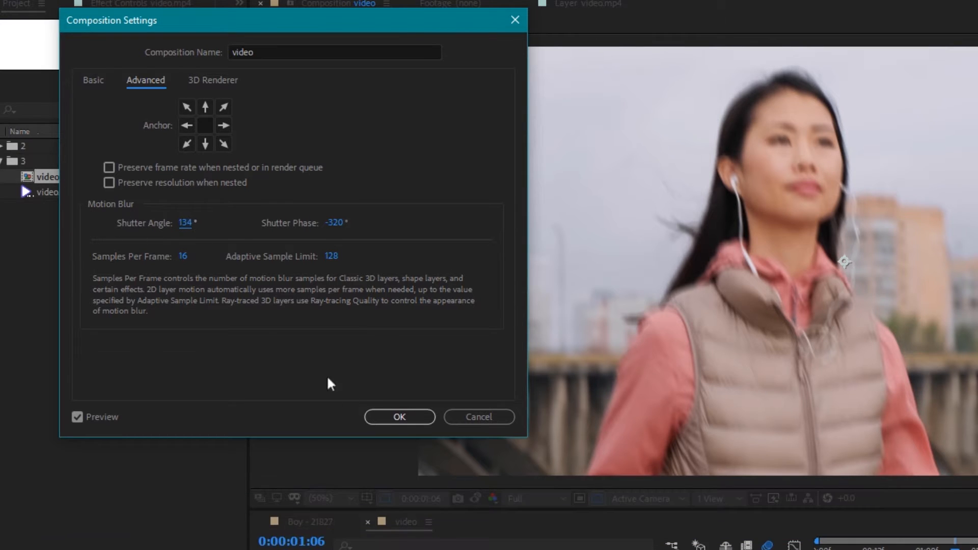
left_click(400, 417)
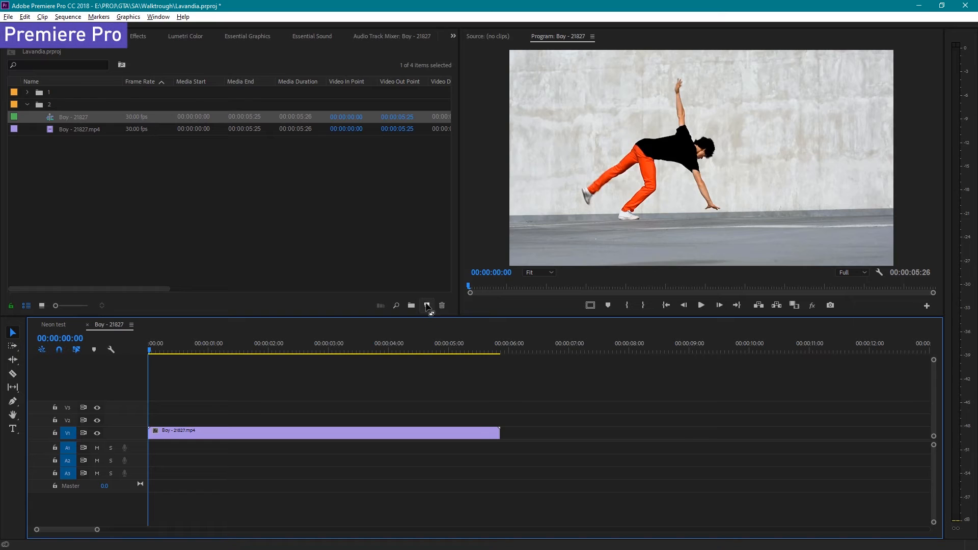
In Premiere Pro, find the Transform effect under Distort and apply it to the Boy - 21827.mp4 clip
left_click(137, 35)
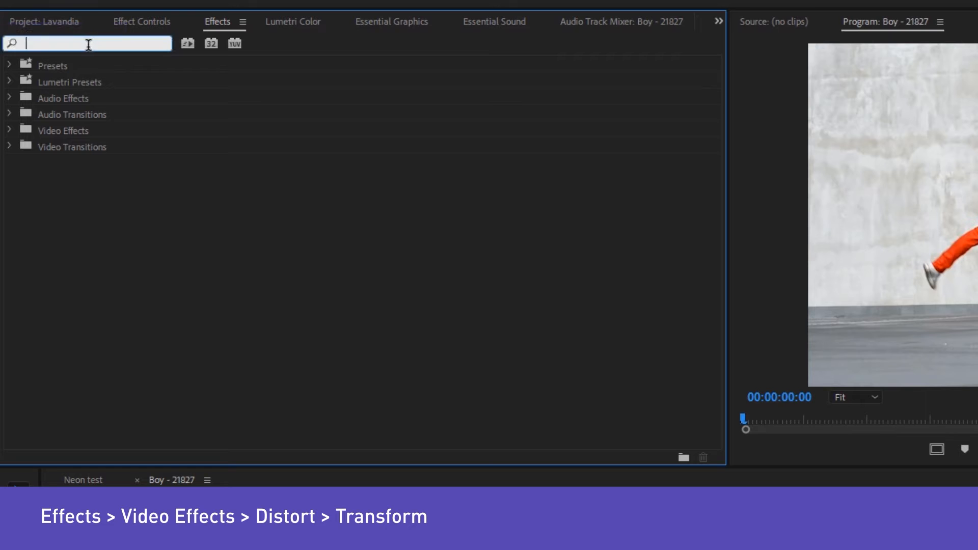
type("trans")
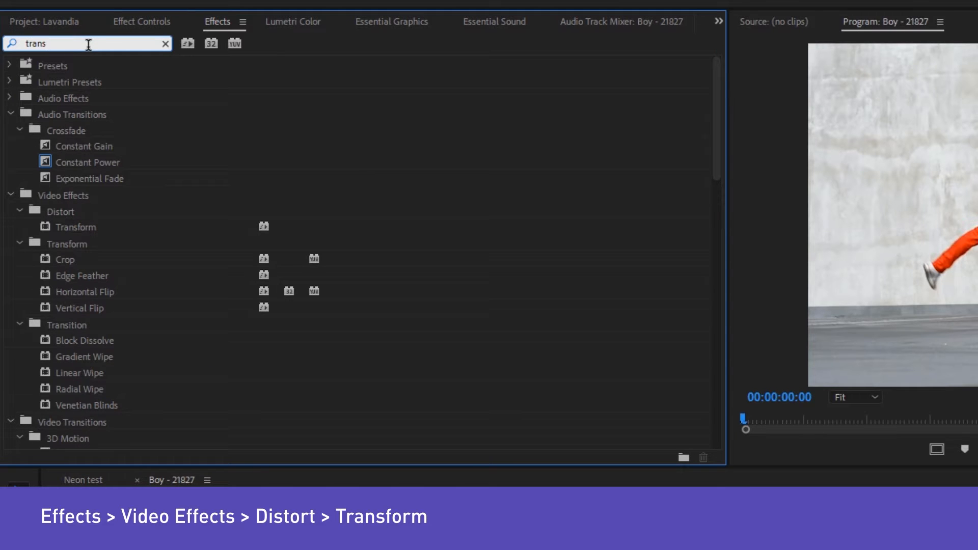
type("f")
left_click_drag(85, 148, 334, 377)
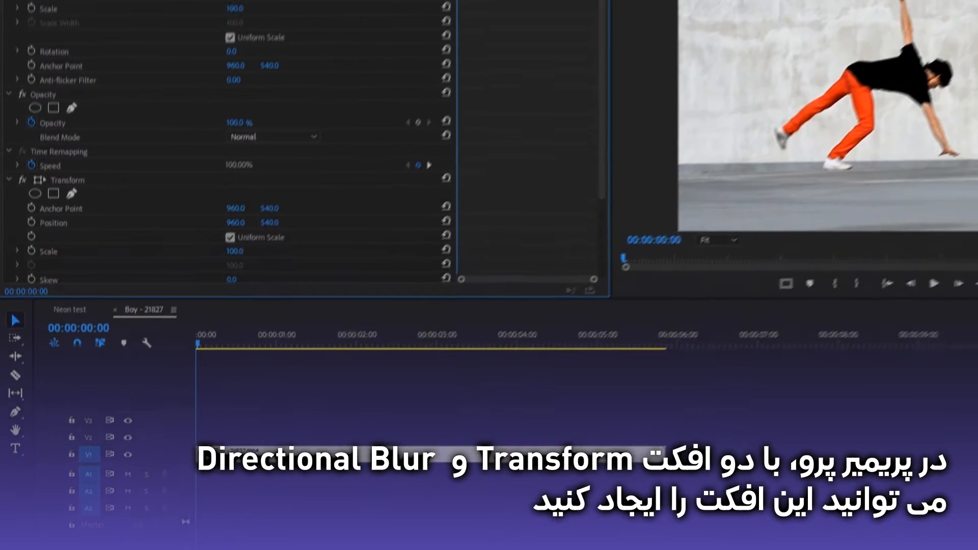
In the Transform effect, disable Use Composition's Shutter Angle, set the shutter angle to 200, and scale the clip to 126
scroll(164, 65, "down", 3)
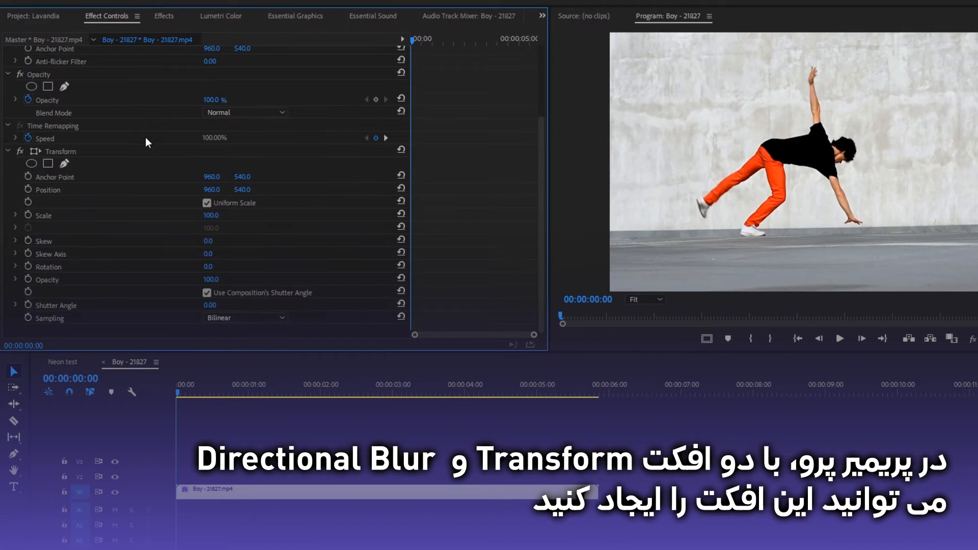
left_click(206, 293)
type("200")
key("Return")
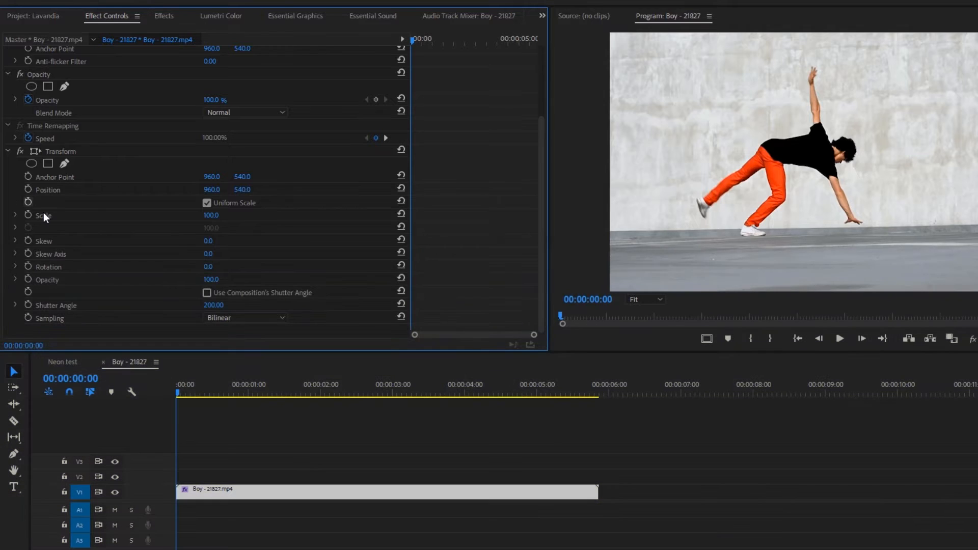
left_click_drag(211, 215, 224, 215)
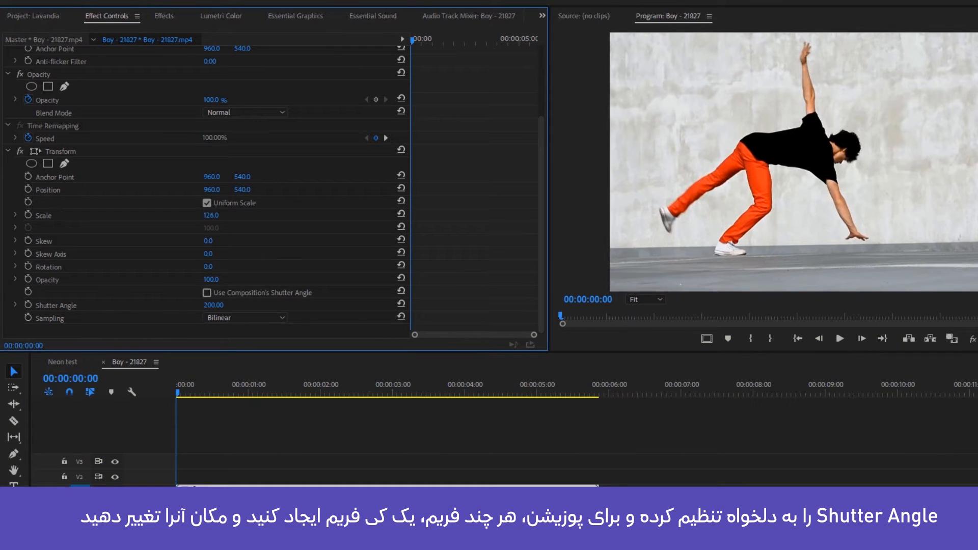
Animate the Transform position with a keyframe every three frames, using 793, 672 at 00:00:01:06 and 793, 485 at 00:00:01:09
left_click(28, 189)
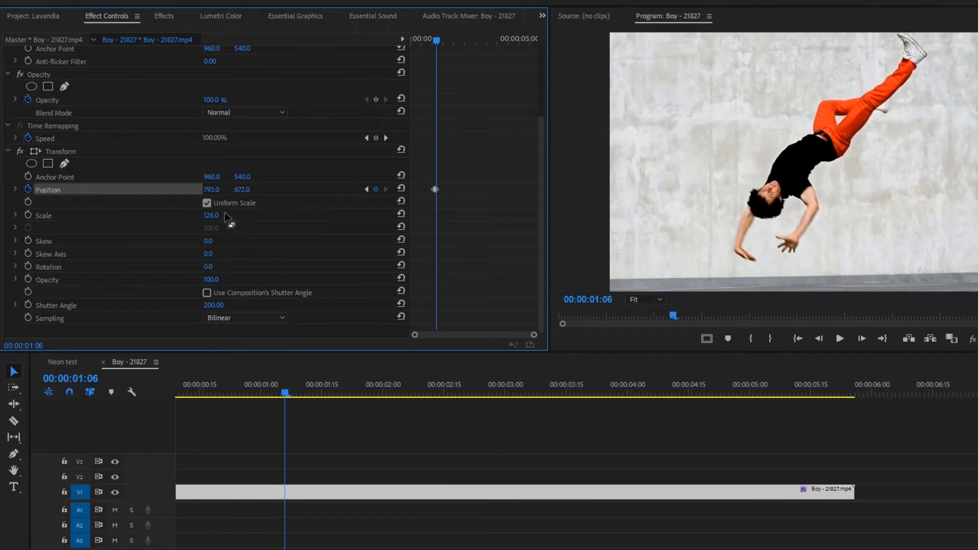
key("Right")
key("Right")
key("Right")
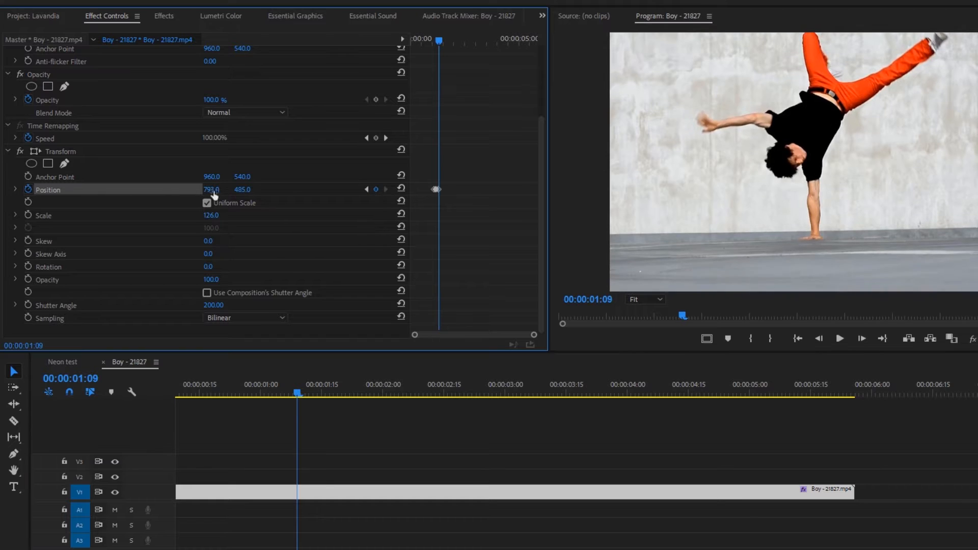
key("Right")
key("Right")
key("Right")
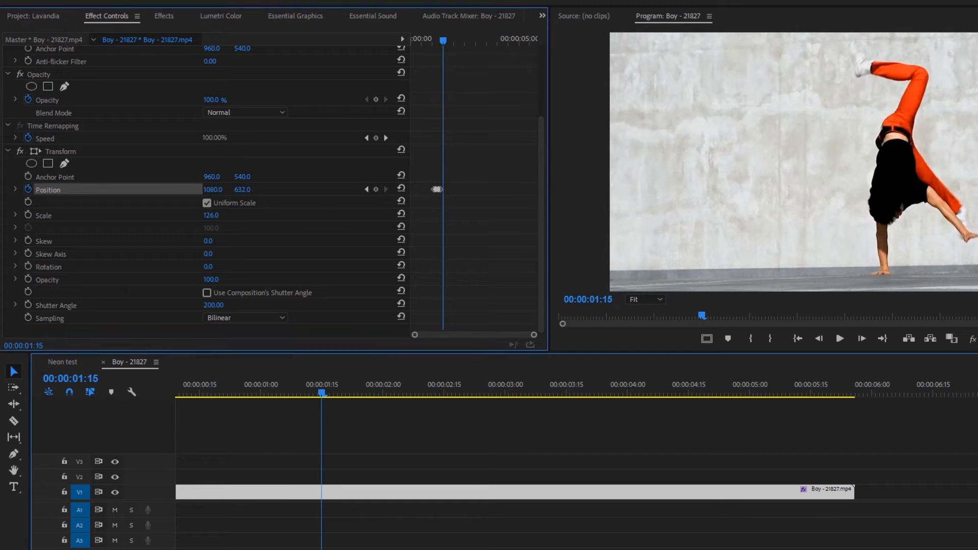
Add more shifted Transform position keyframes every three frames from 00:00:01:15 onward, including 719, 680 at 00:00:01:24
left_click_drag(212, 189, 122, 189)
left_click(334, 393)
left_click_drag(213, 189, 241, 189)
left_click(342, 391)
left_click(346, 394)
left_click_drag(355, 393, 359, 394)
left_click_drag(212, 189, 186, 189)
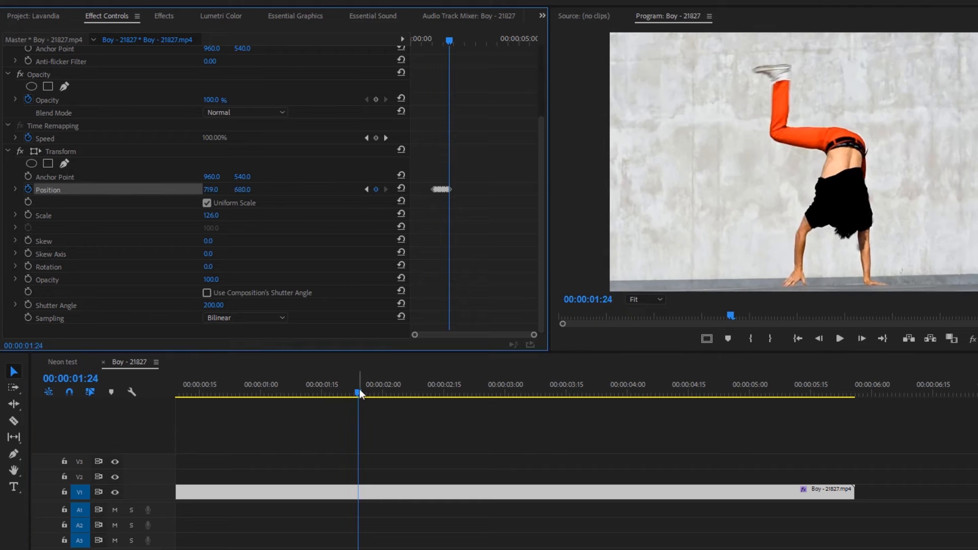
left_click_drag(359, 393, 371, 394)
left_click_drag(242, 189, 152, 189)
left_click_drag(212, 189, 266, 189)
Copy the group of Transform position keyframes, paste it repeatedly along the clip up to about 00:00:04:26, and check the shake
left_click_drag(465, 183, 424, 202)
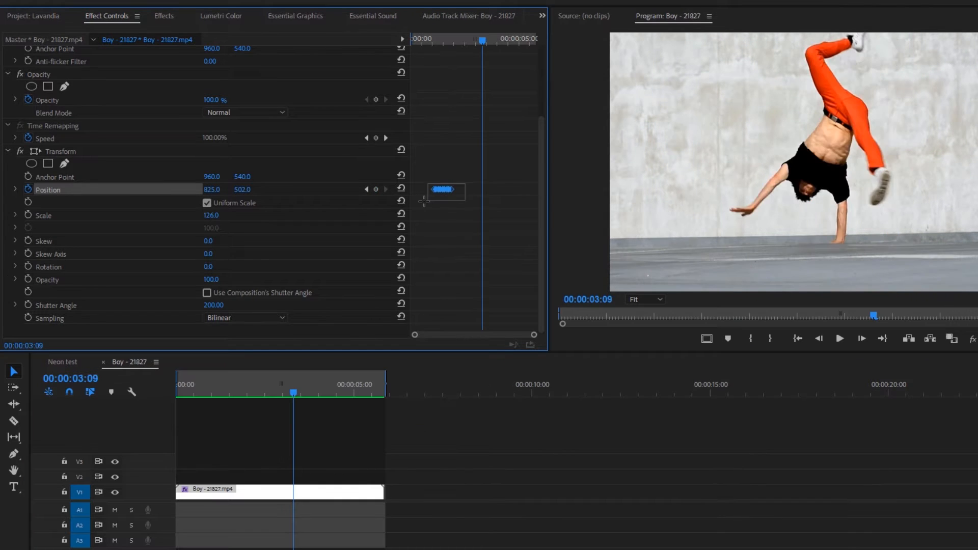
left_click_drag(466, 41, 516, 37)
key("ctrl+v")
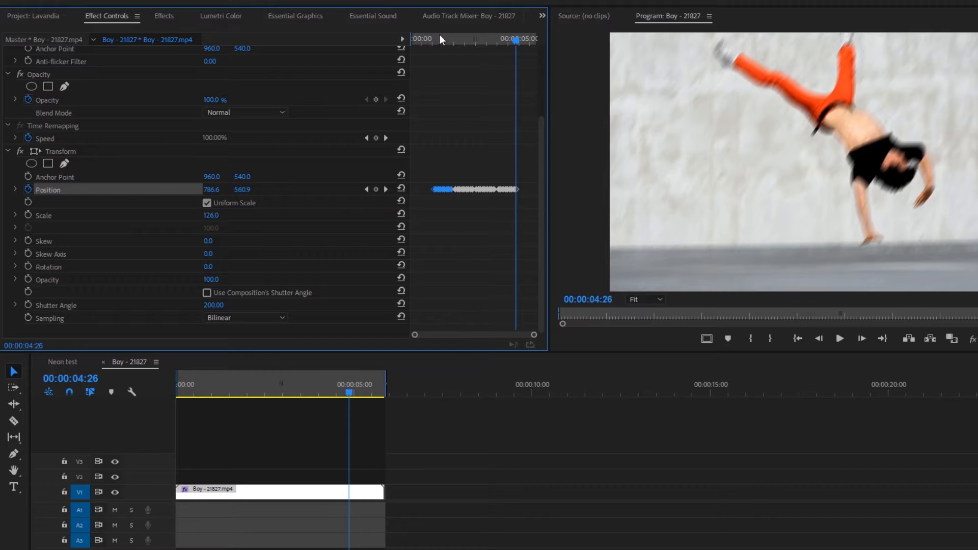
left_click(439, 37)
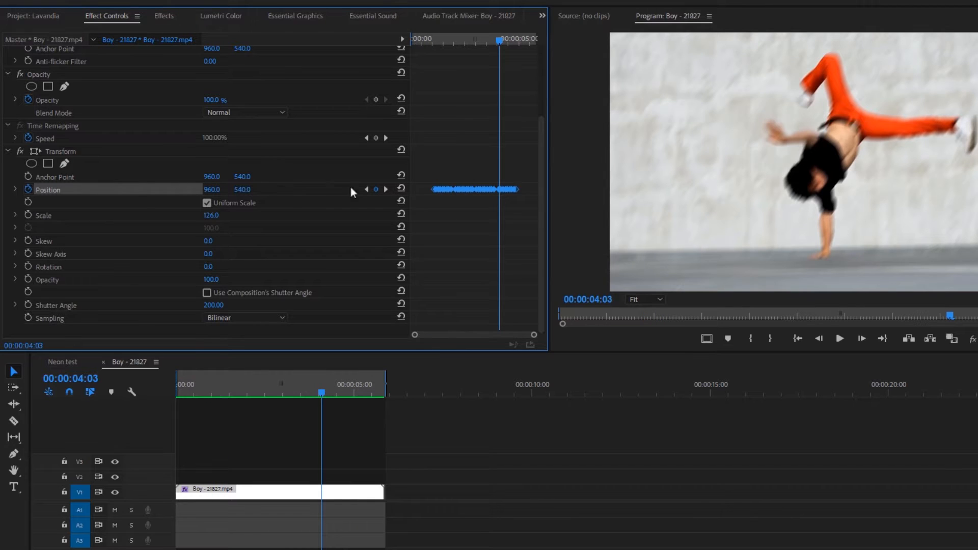
Change the temporal interpolation of all Transform position keyframes to Hold
right_click(435, 187)
mouse_move(487, 288)
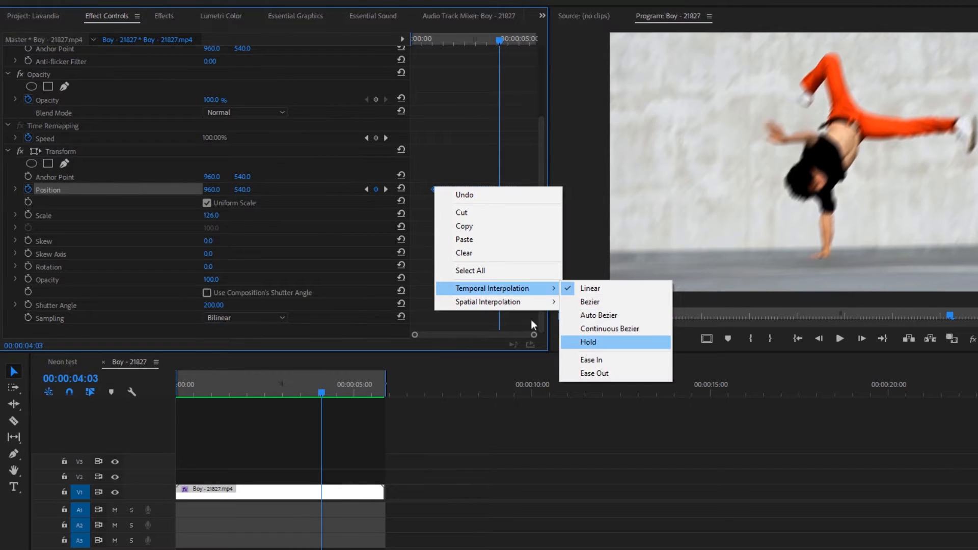
left_click(588, 342)
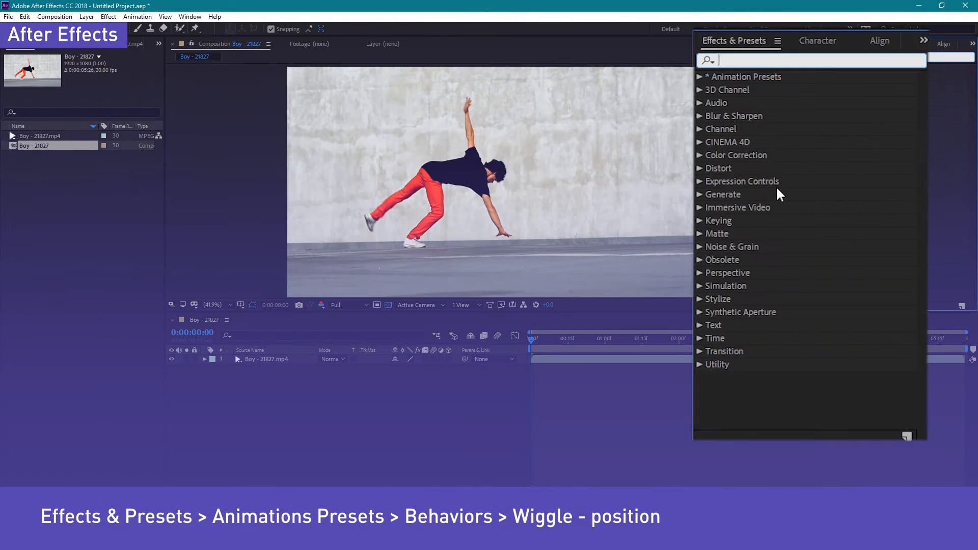
In After Effects, find the Wiggle - position preset and apply it to the Boy - 21827.mp4 layer
type("wigg")
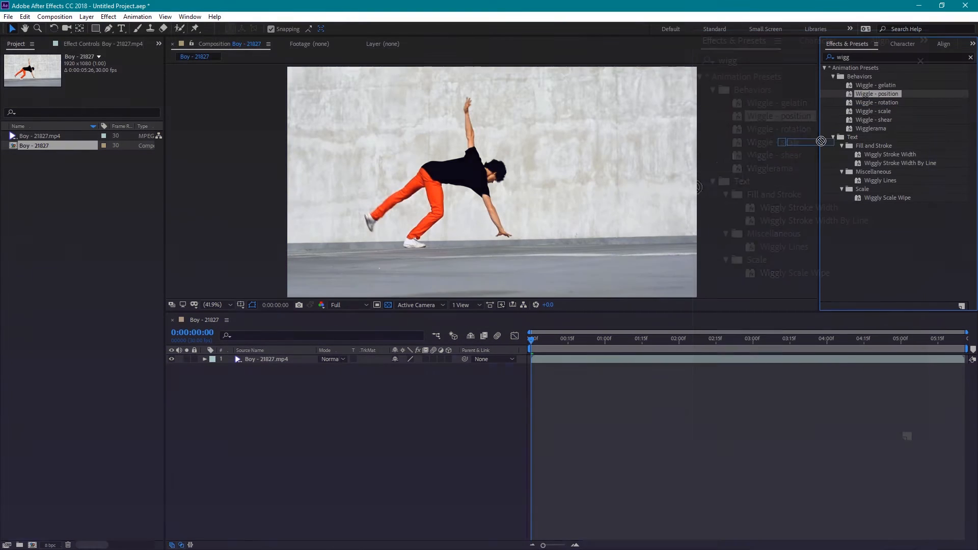
left_click_drag(877, 94, 406, 313)
left_click_drag(290, 359, 289, 360)
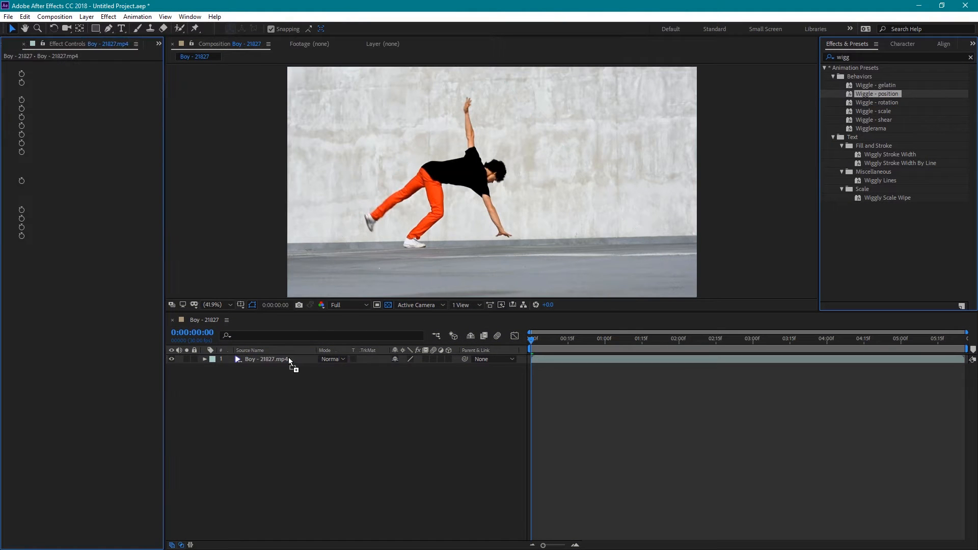
Preview the wiggle shake and scale the Boy - 21827.mp4 layer to 113% to cover the empty frame edges
key("space")
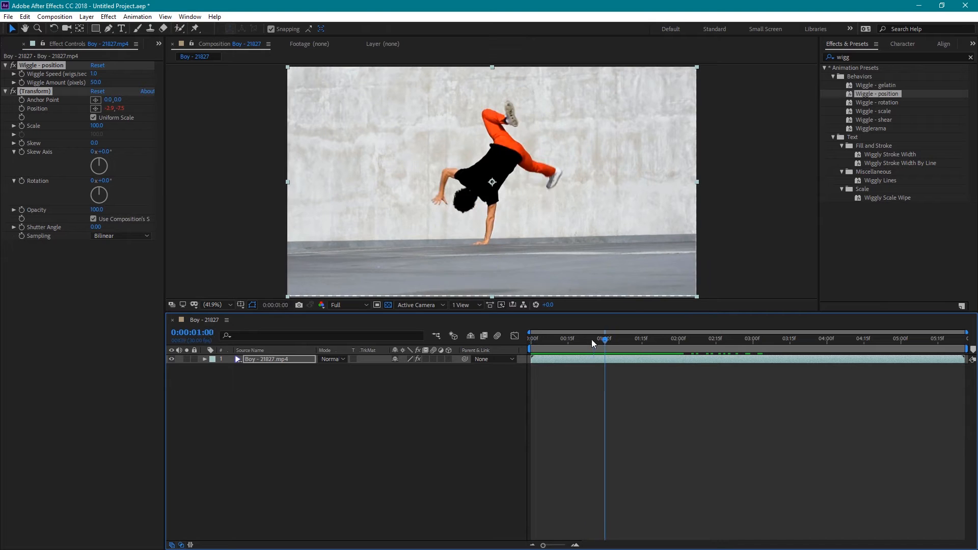
key("space")
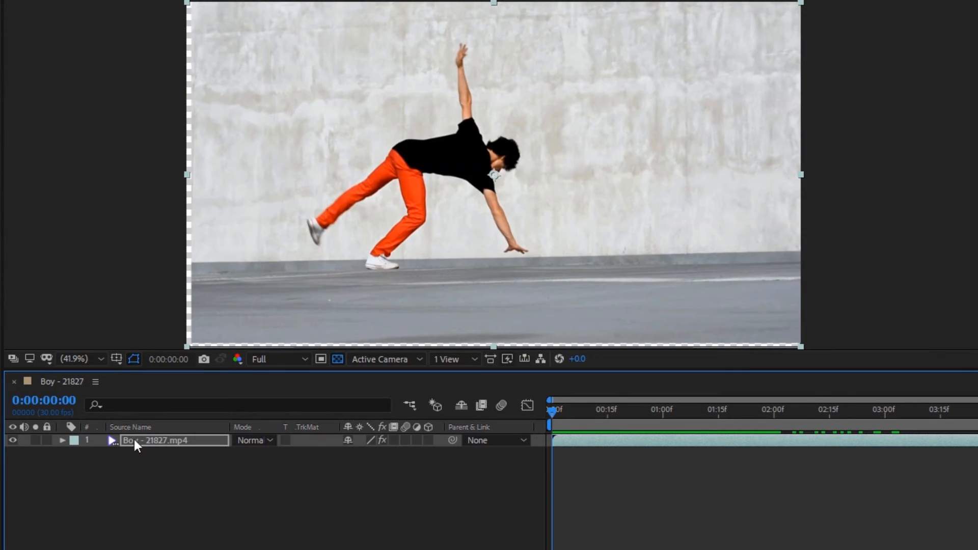
left_click(133, 439)
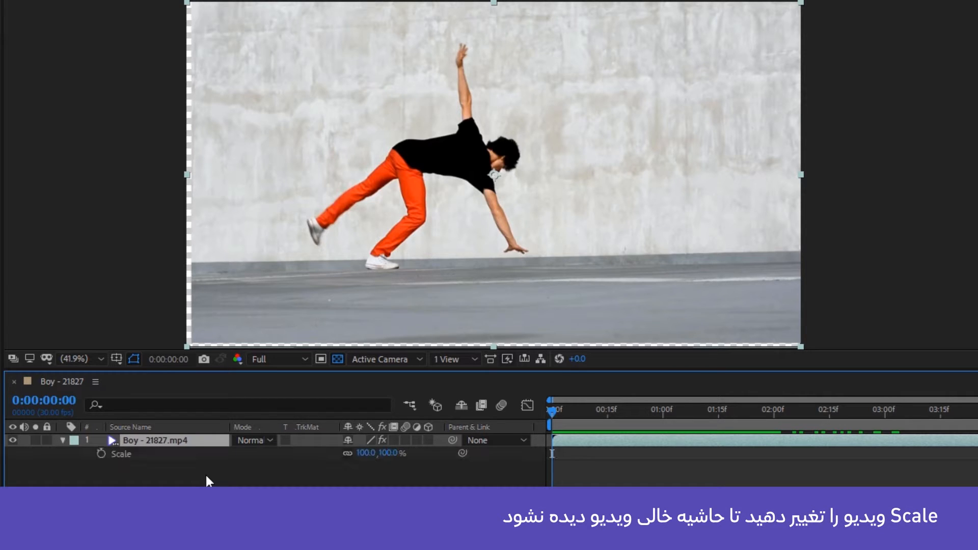
left_click_drag(366, 453, 371, 453)
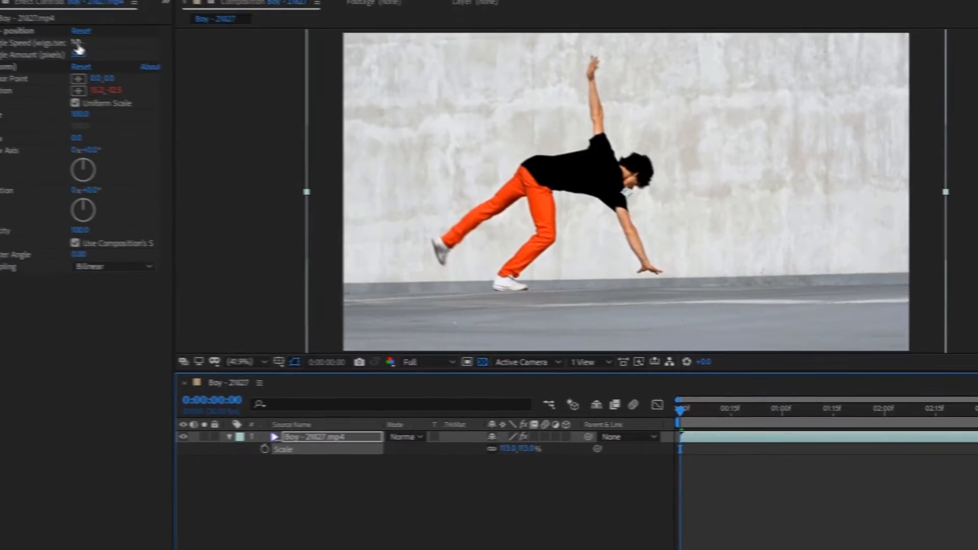
Set the Wiggle Speed of the Wiggle - position effect to 10 and preview the faster shake
key("space")
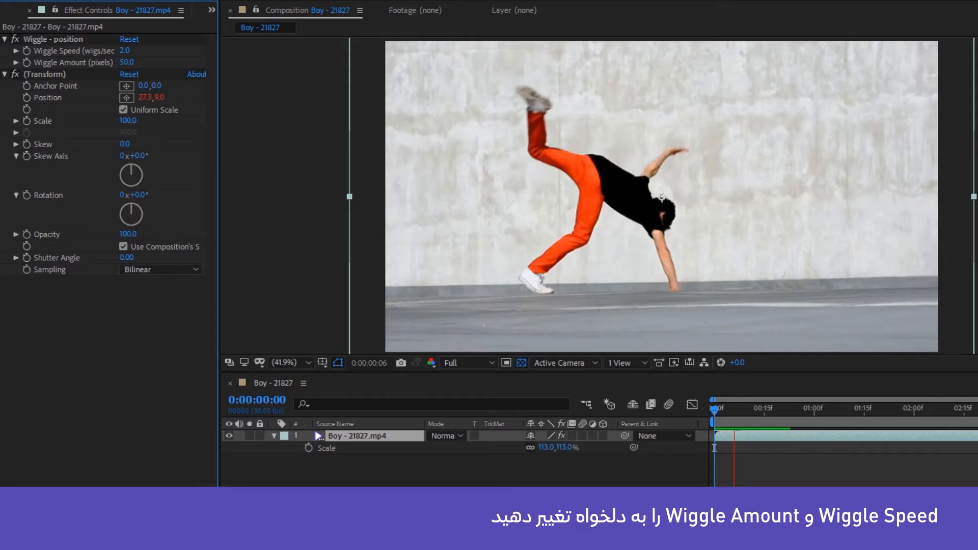
type("10")
key("Return")
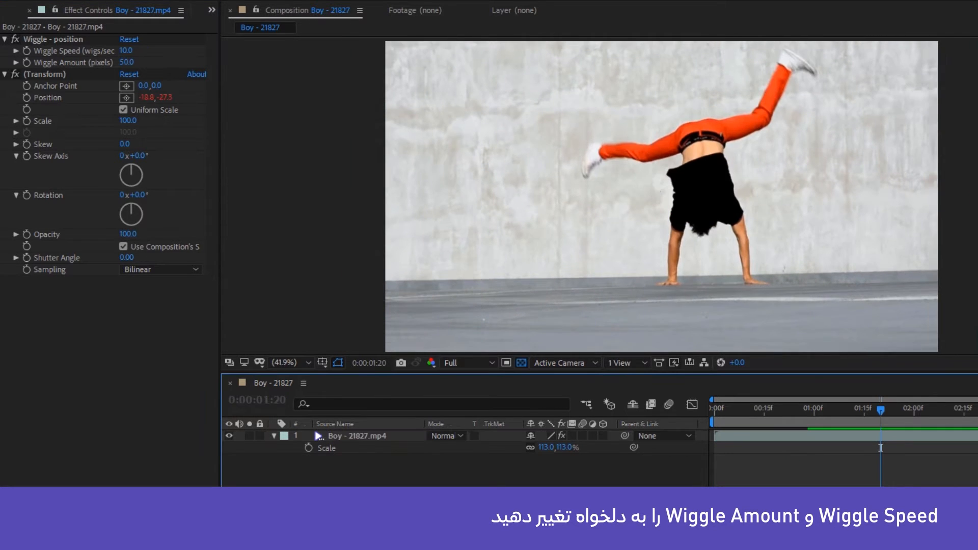
left_click_drag(912, 411, 709, 416)
key("space")
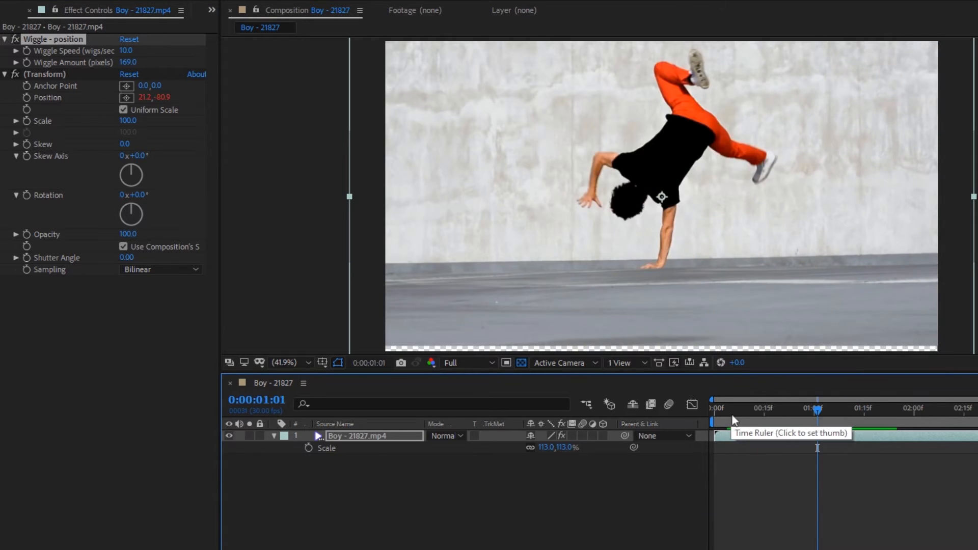
Set the Wiggle Amount to 72 pixels and enable motion blur for the Boy - 21827.mp4 layer
left_click(126, 62)
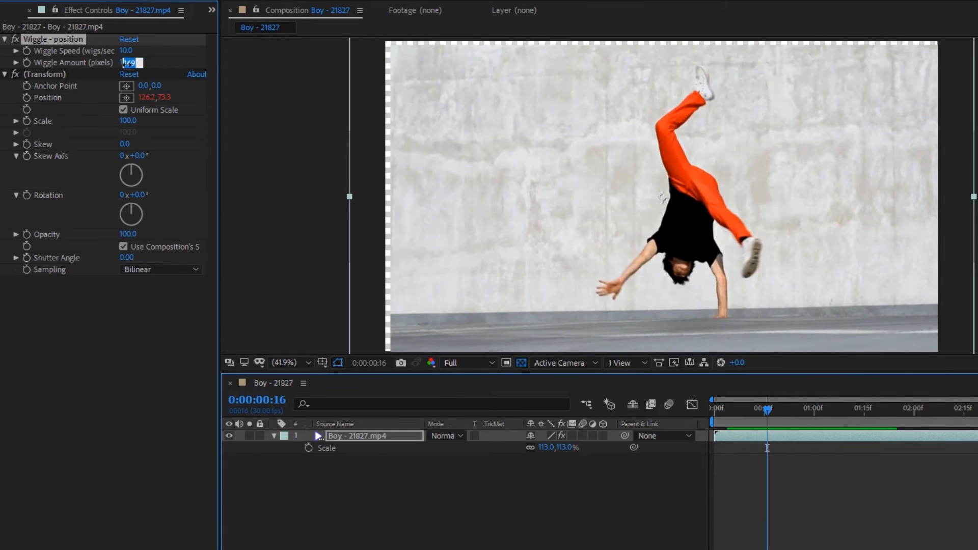
type("72")
key("Return")
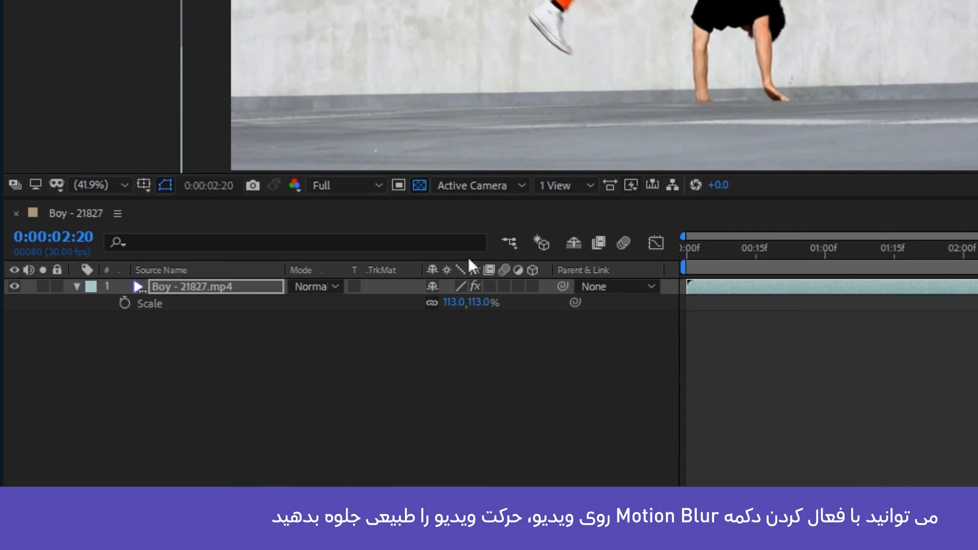
left_click(503, 287)
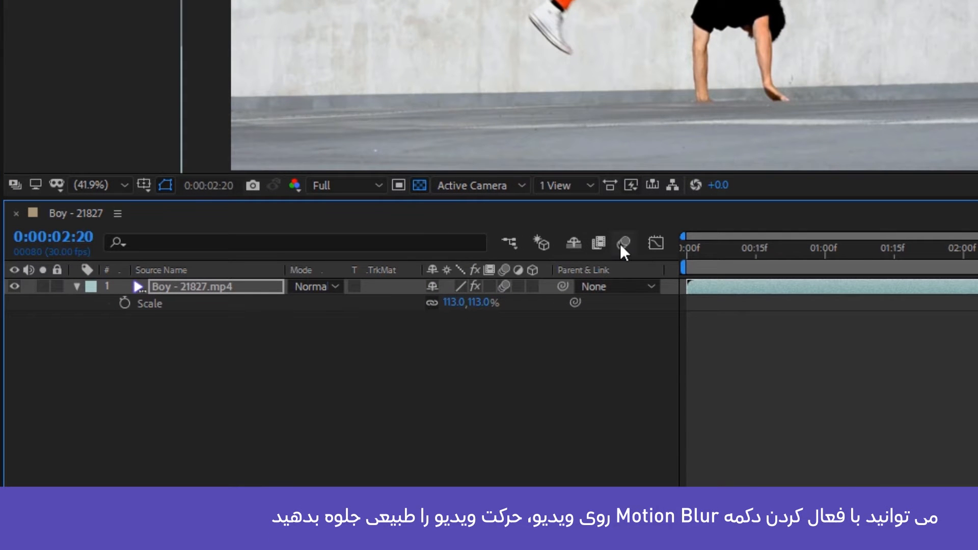
left_click(710, 257)
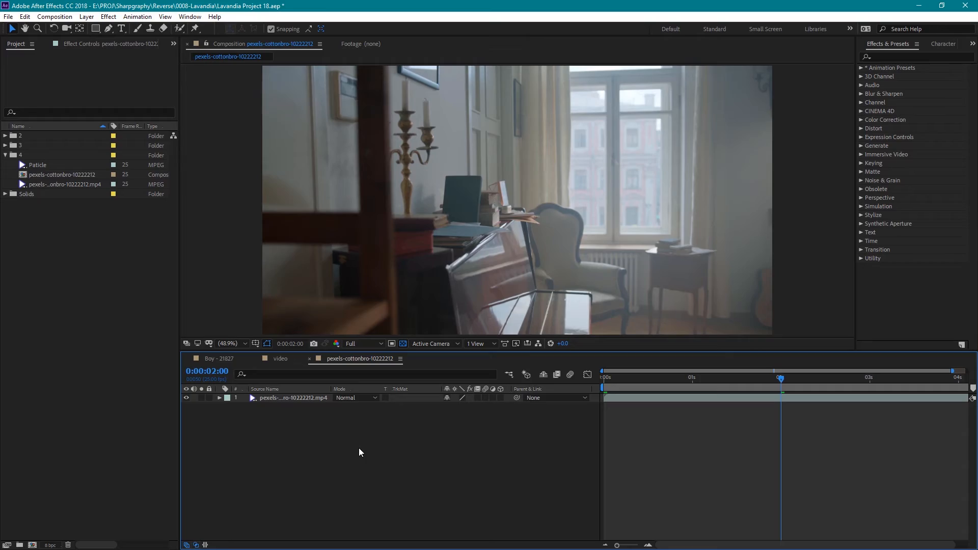
Run Track Camera on the pexels-cottonbro-10222212 clip
left_click(296, 400)
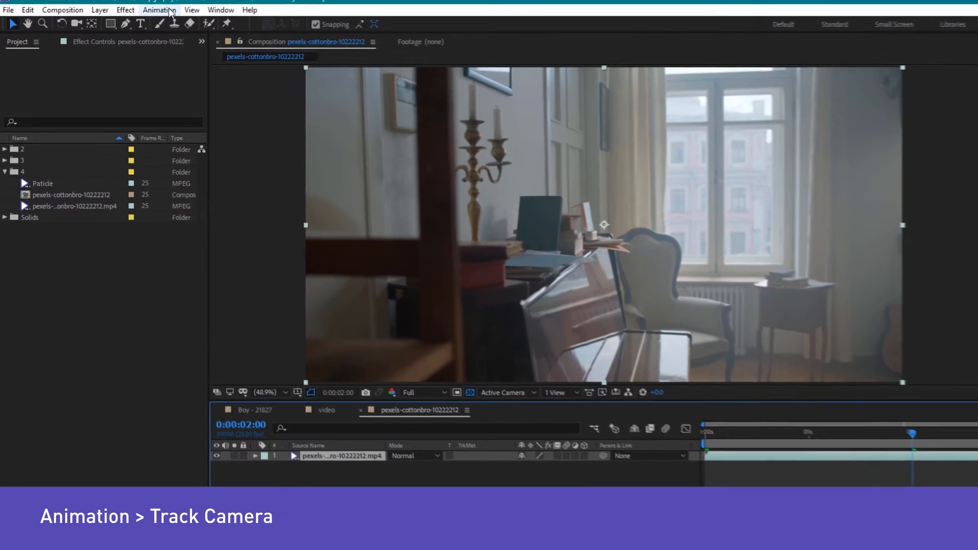
left_click(145, 17)
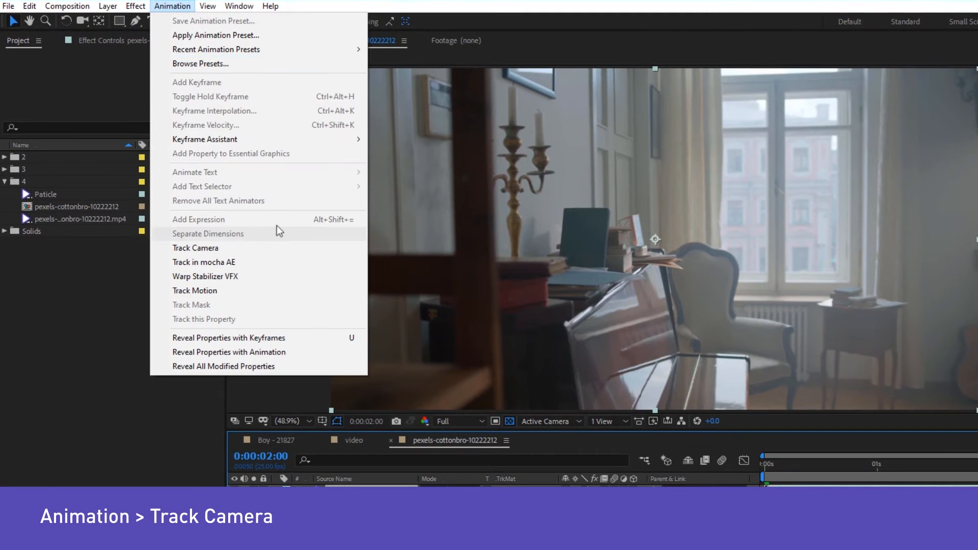
left_click(283, 245)
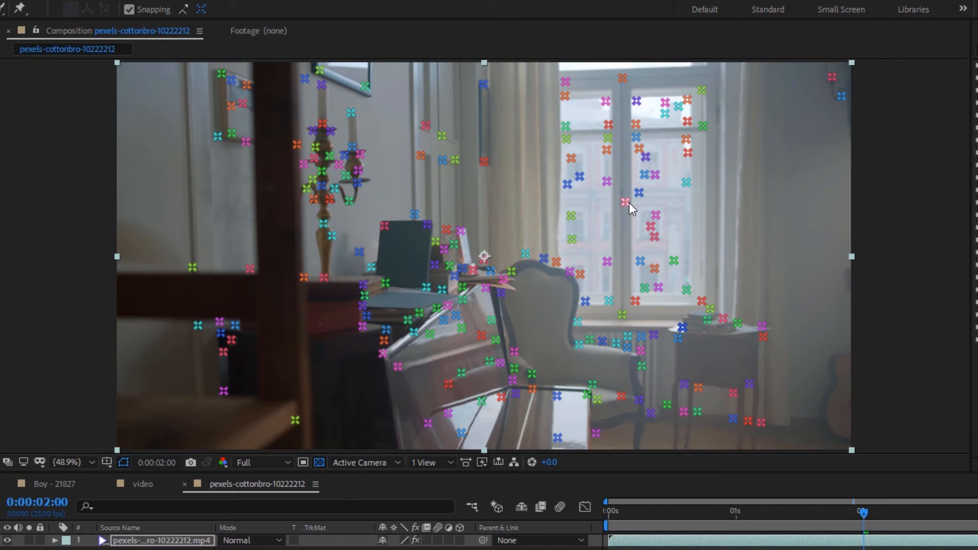
Select six track points on the window and create a solid and camera from them
left_click(627, 202)
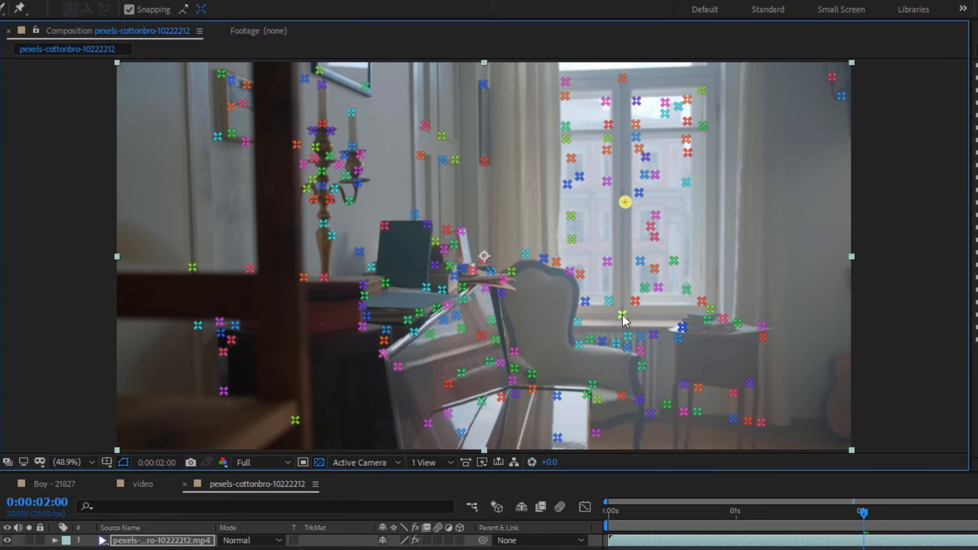
left_click(712, 310, "shift")
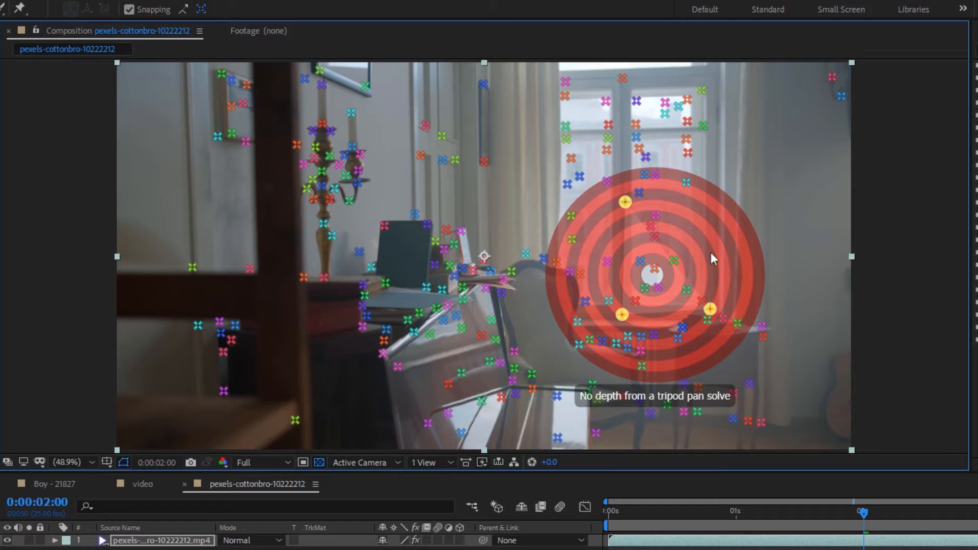
left_click(702, 126, "shift")
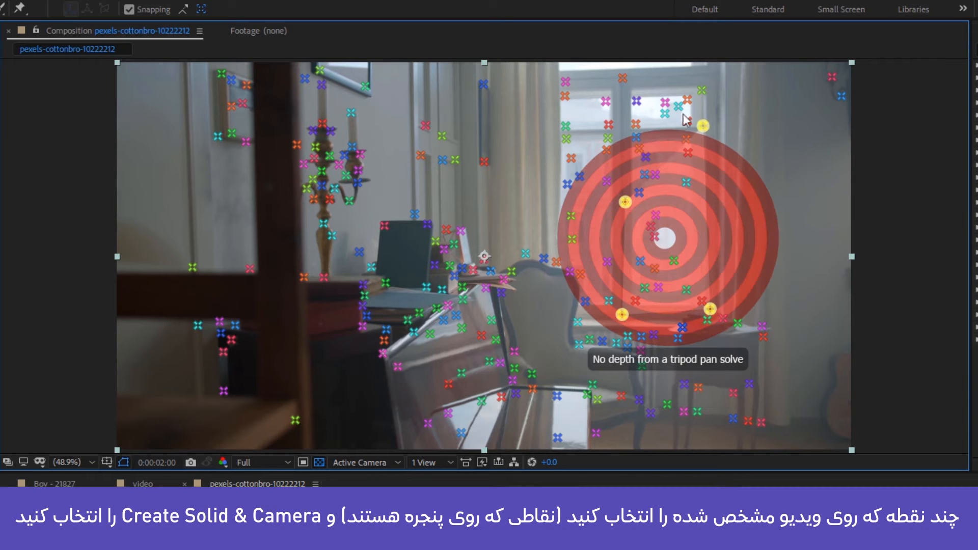
left_click(621, 76, "shift")
left_click(701, 91, "shift")
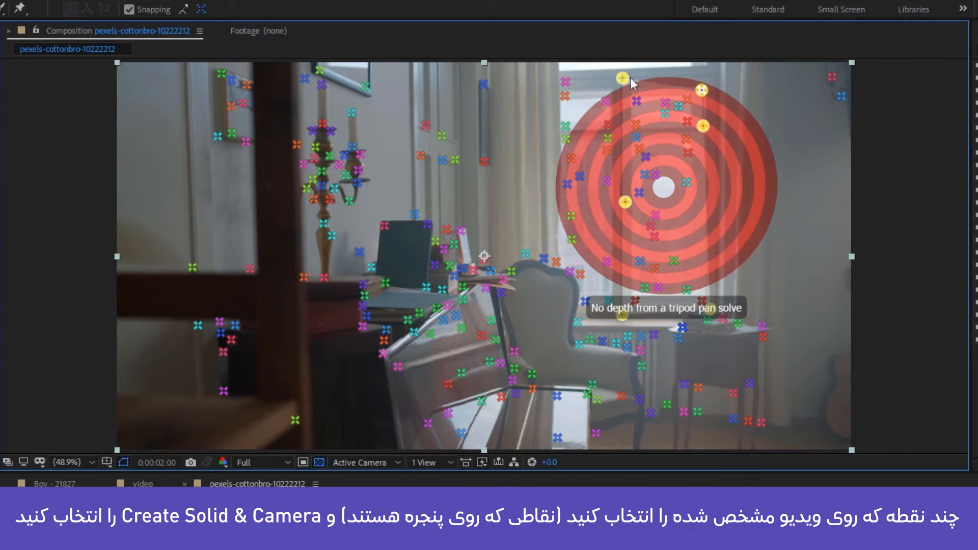
right_click(693, 92)
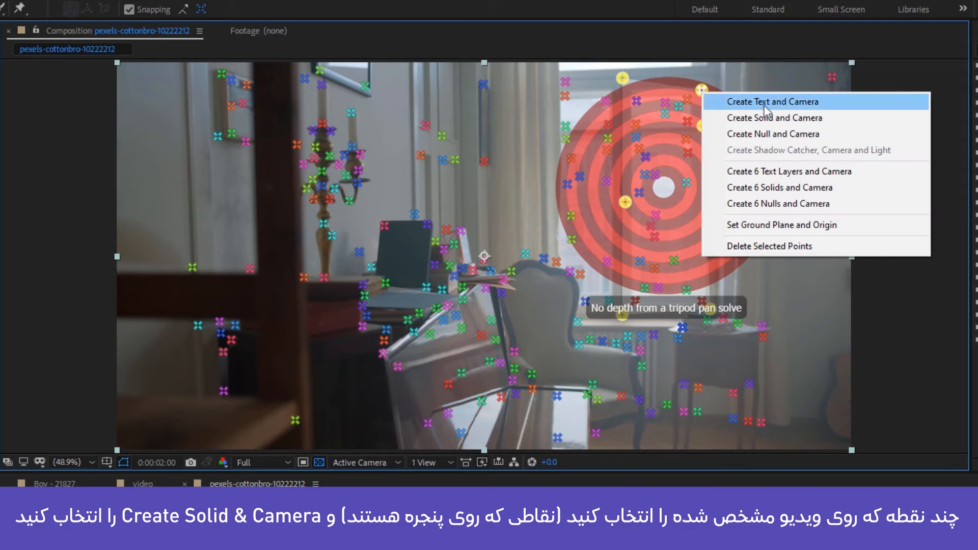
left_click(811, 117)
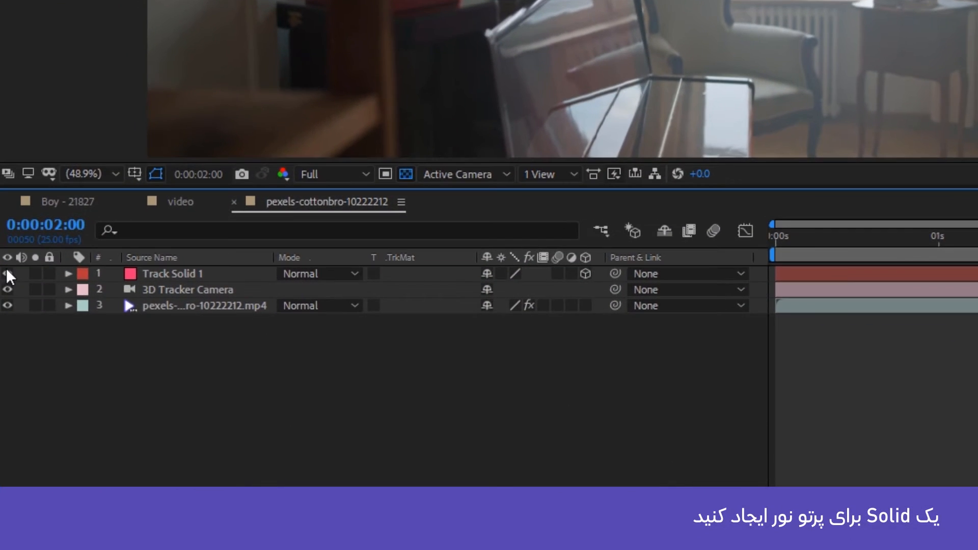
Hide Track Solid 1 and create a yellow 2048 x 1080 px solid for the light ray
right_click(279, 368)
mouse_move(417, 165)
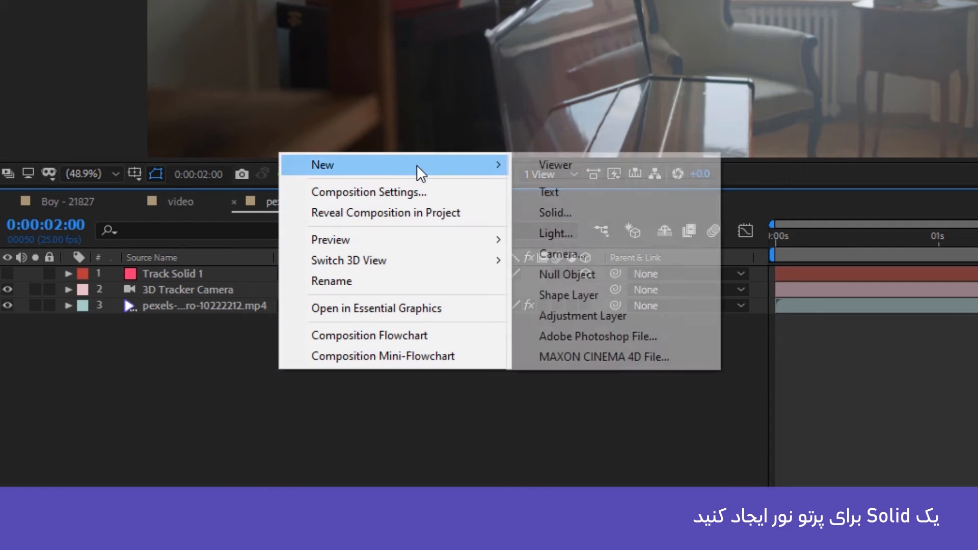
left_click(595, 211)
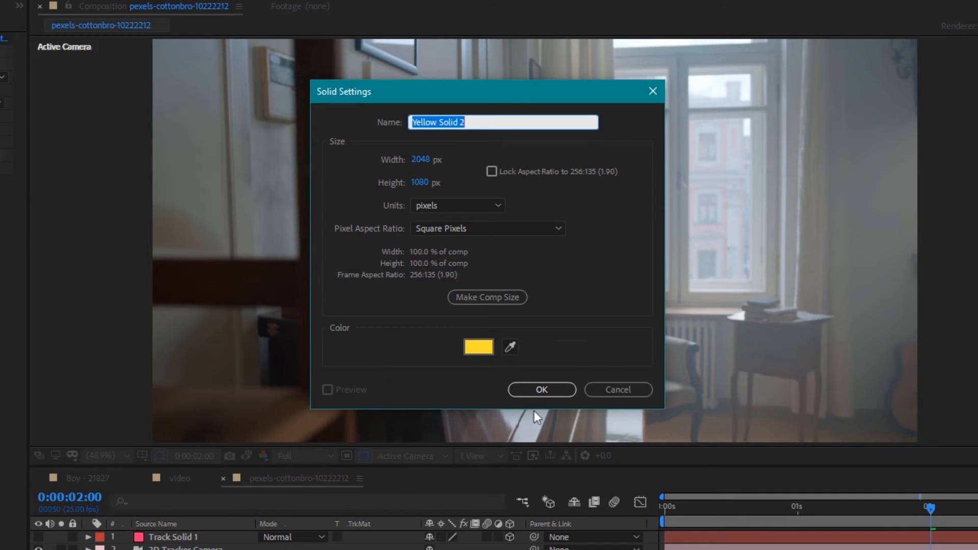
left_click(539, 385)
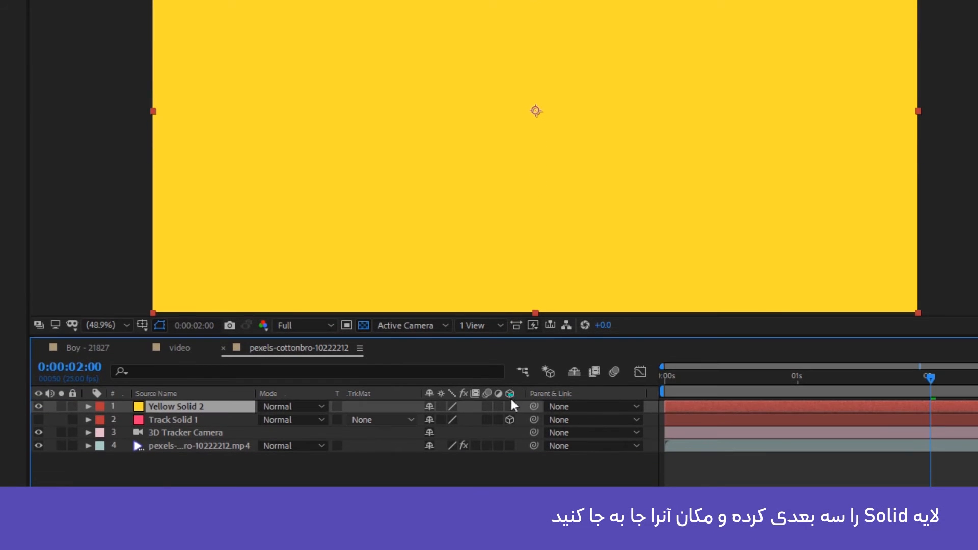
Turn the yellow solid into a 3D layer, orient it 90° on Z and position it over the window at about 1996, 410, 1418
left_click(510, 406)
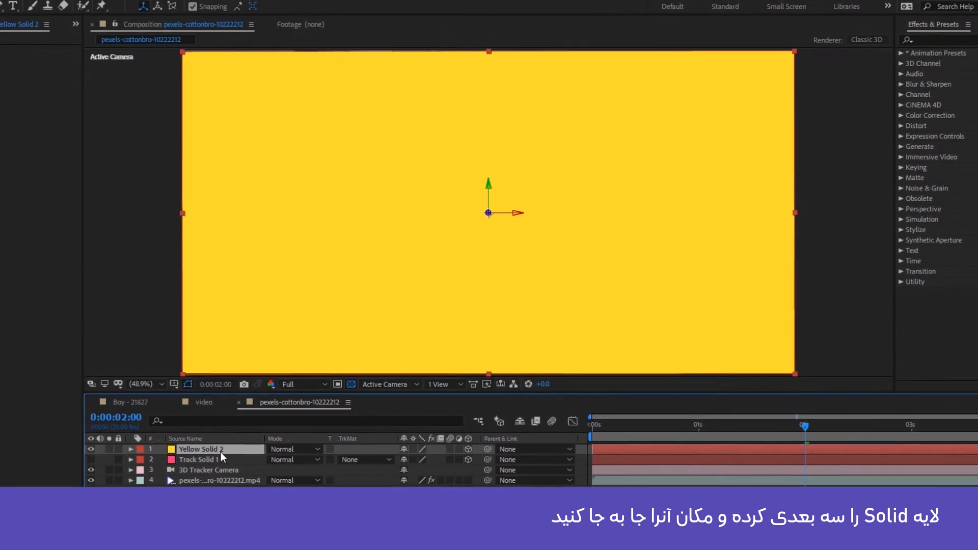
key("p")
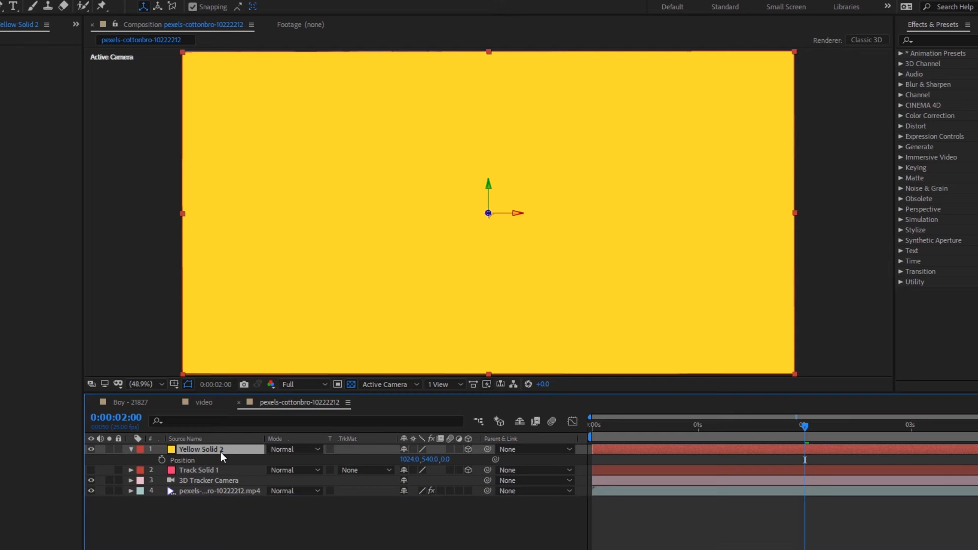
key("shift+s")
left_click_drag(415, 469, 886, 439)
key("shift+r")
type("90")
key("Return")
left_click_drag(512, 189, 667, 153)
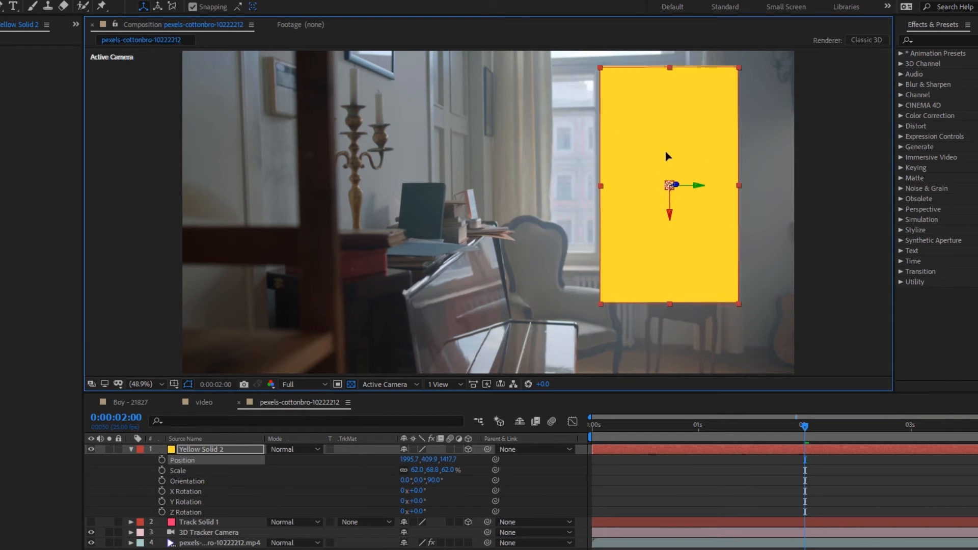
Stretch the yellow solid to a scale of about 94, 154.5, 62% so it covers the window area and the floor
left_click_drag(670, 288, 674, 358)
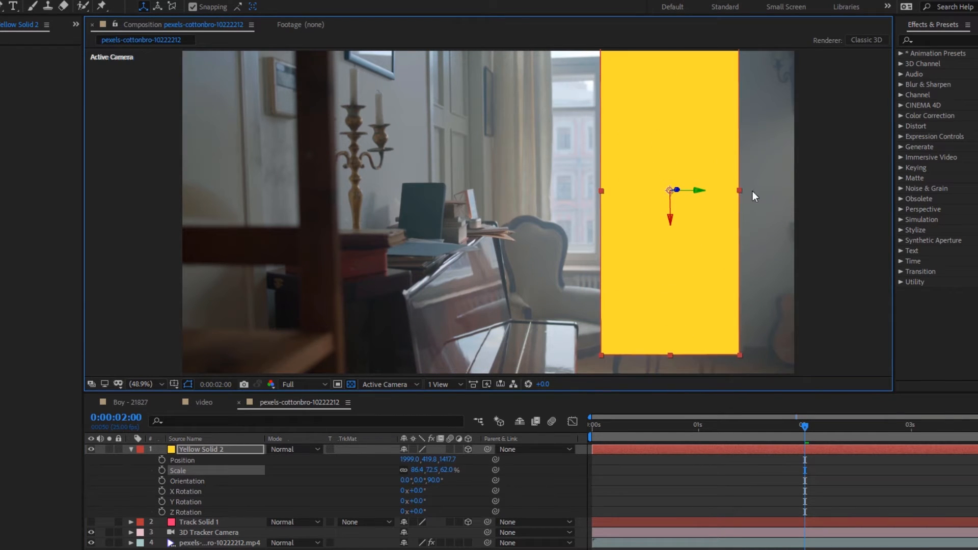
left_click_drag(739, 191, 824, 195)
left_click_drag(668, 363, 670, 370)
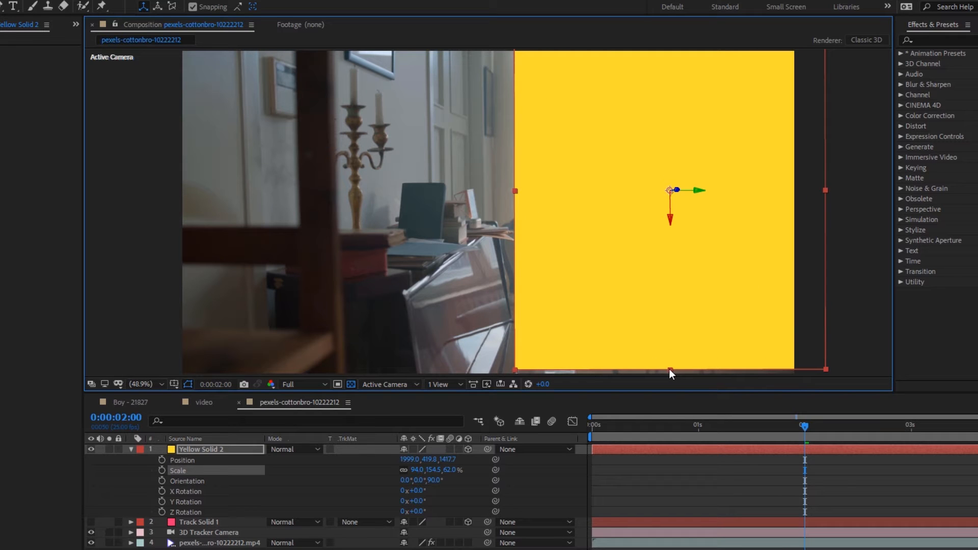
With the yellow solid hidden, draw a Pen tool mask shaped like a light ray from the window pane to the floor, and show the solid again
left_click(91, 449)
left_click(188, 449)
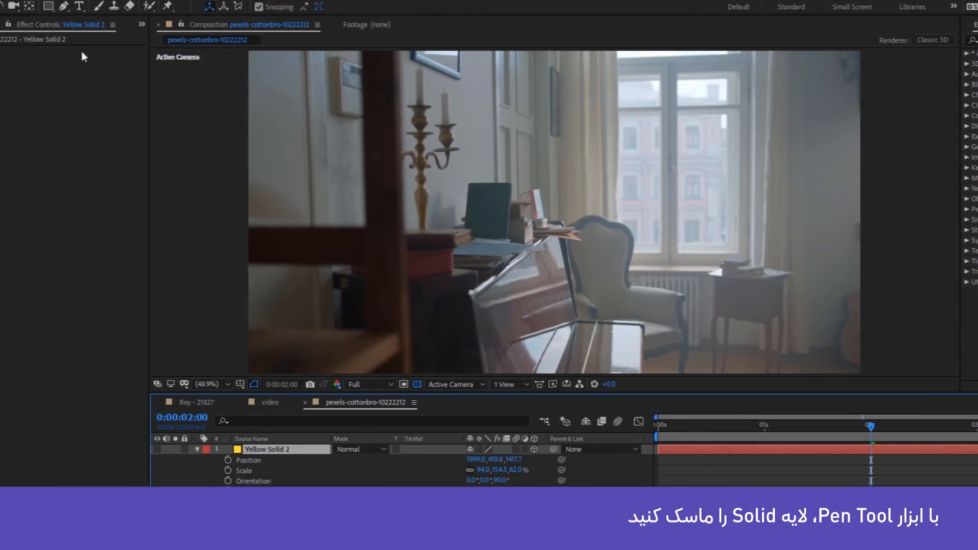
key("g")
scroll(770, 135, "up", 2)
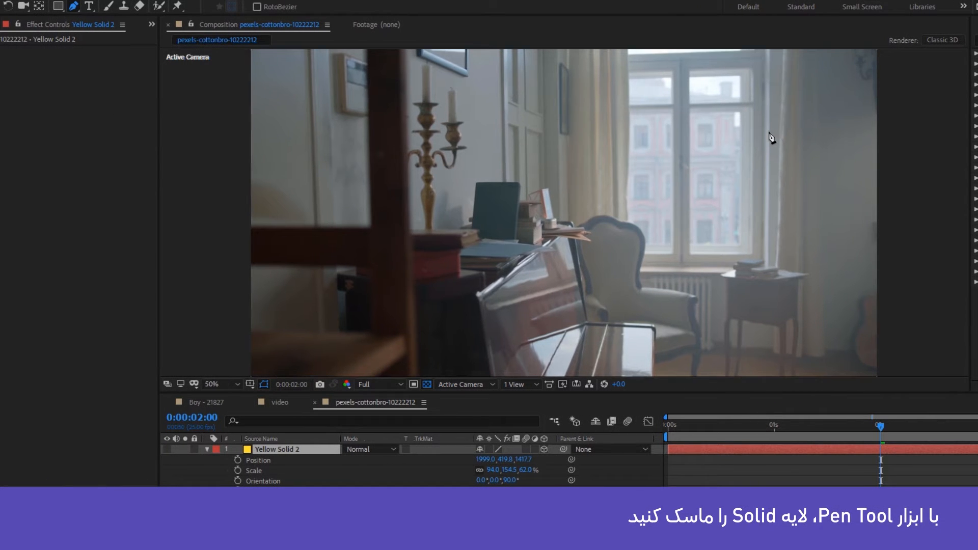
scroll(738, 157, "down", 1)
left_click_drag(720, 159, 526, 184)
left_click(499, 140)
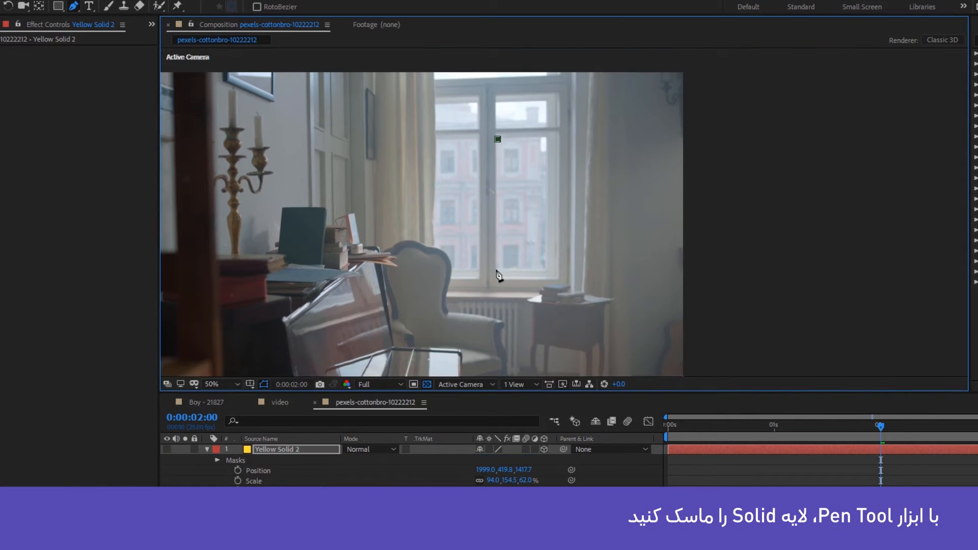
left_click_drag(572, 351, 553, 300)
left_click(566, 333)
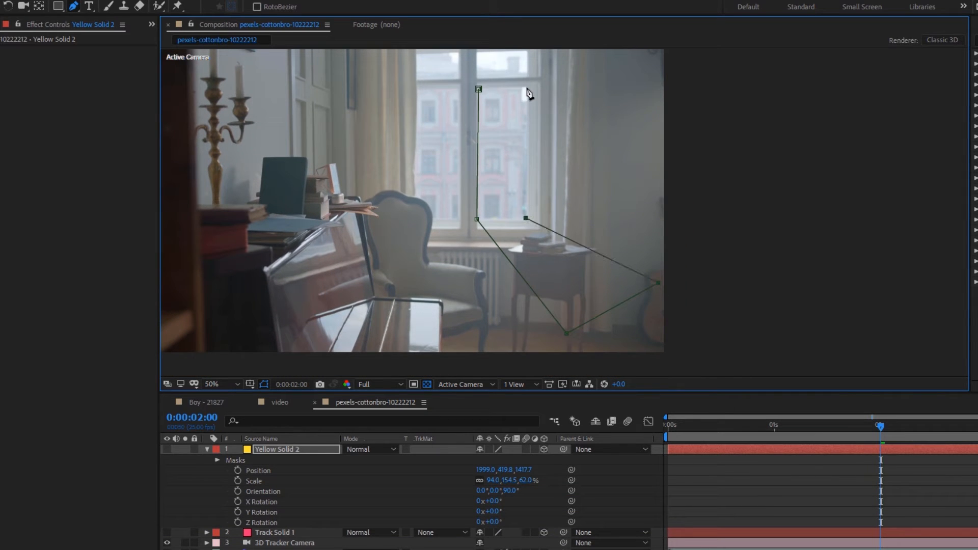
left_click_drag(526, 219, 575, 202)
left_click(168, 449)
key("v")
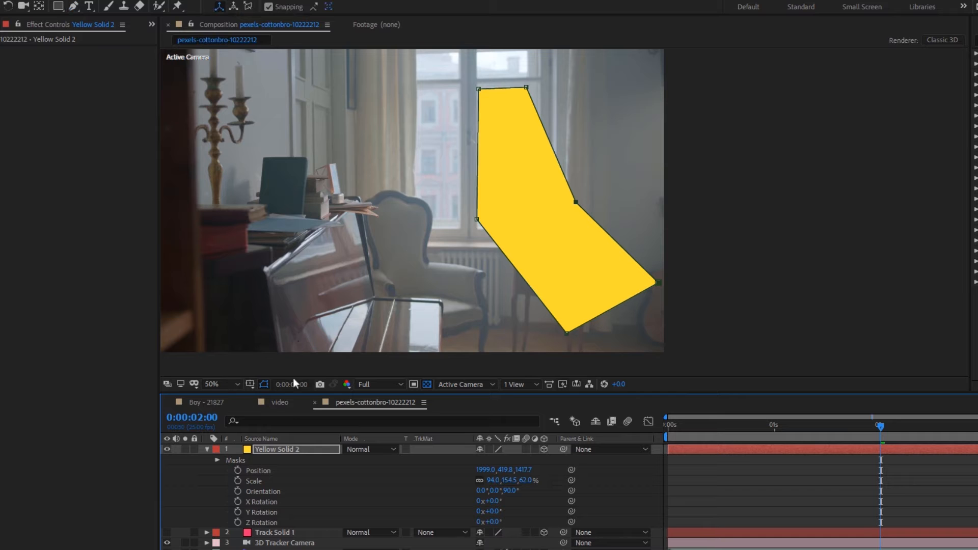
Set the Mask Feather of the yellow solid's Mask 1 to 75 pixels
left_click(283, 449)
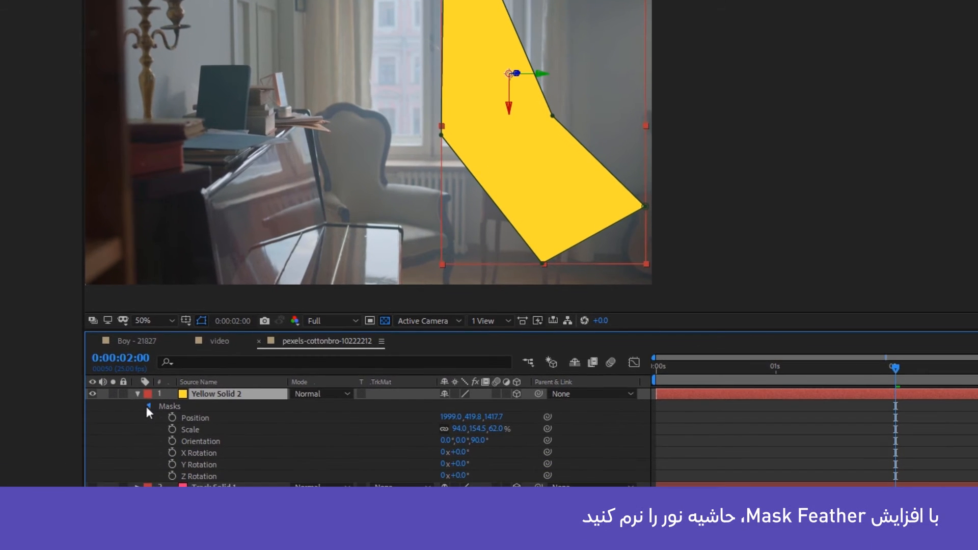
left_click(148, 407)
left_click(161, 416)
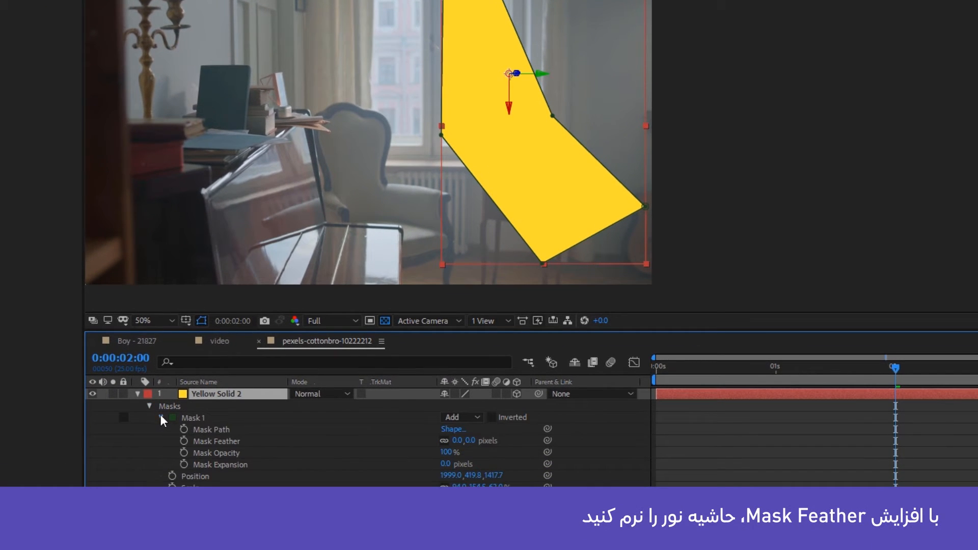
left_click_drag(460, 441, 519, 441)
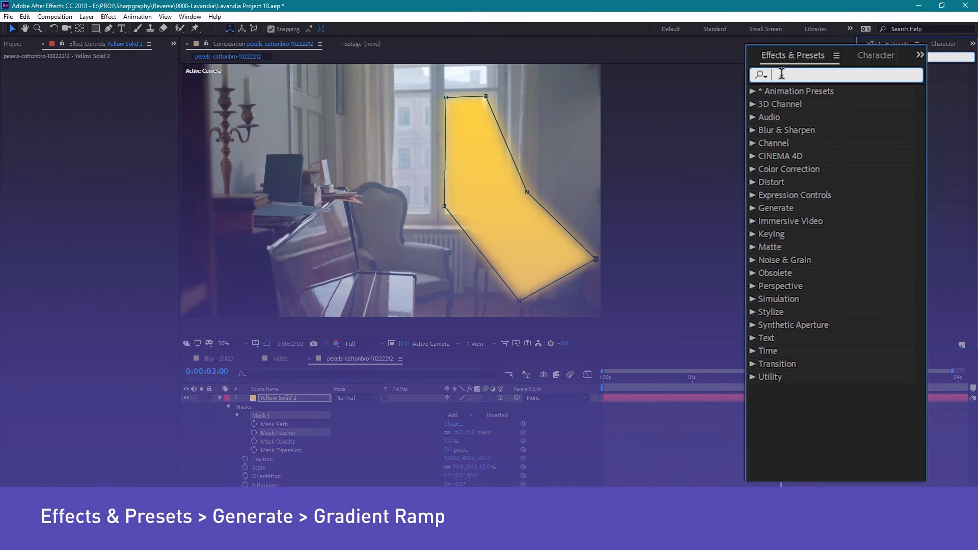
Apply Gradient Ramp to the yellow solid, placing its start near the window top at about 708.7, 643.6 and its end near the floor at about 1854.8, 277
type("grad")
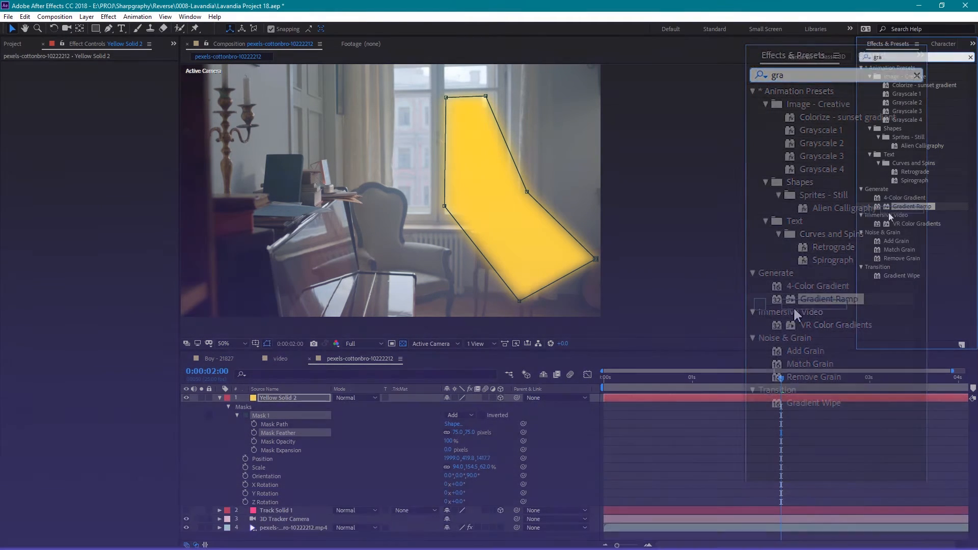
left_click_drag(912, 206, 308, 396)
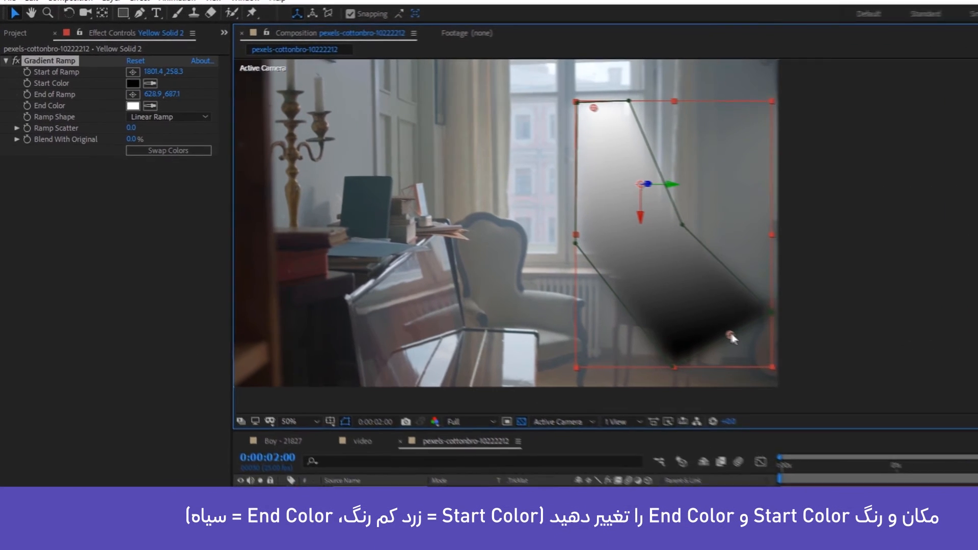
left_click_drag(731, 337, 611, 123)
left_click_drag(720, 330, 781, 370)
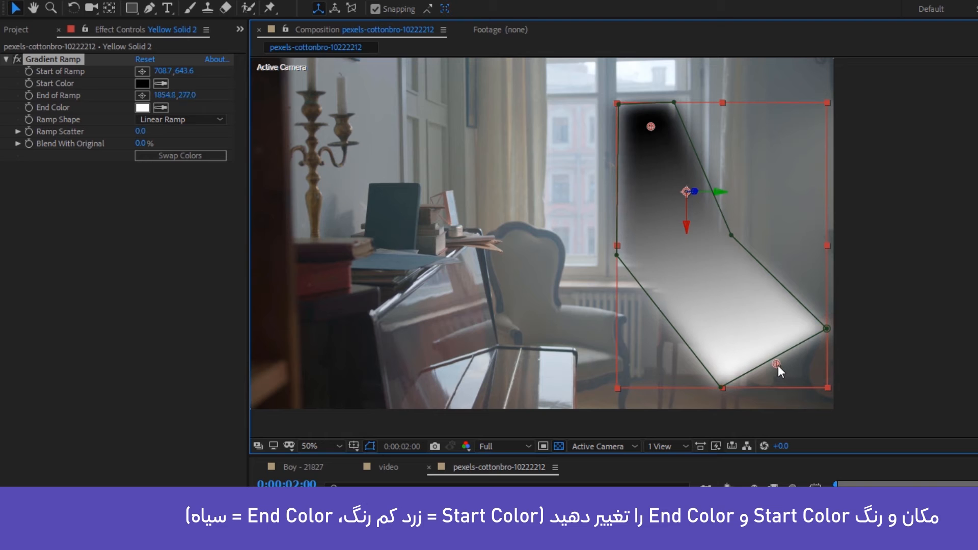
Set the Gradient Ramp's start color to white and its end color to black
left_click(142, 83)
left_click_drag(244, 160, 197, 131)
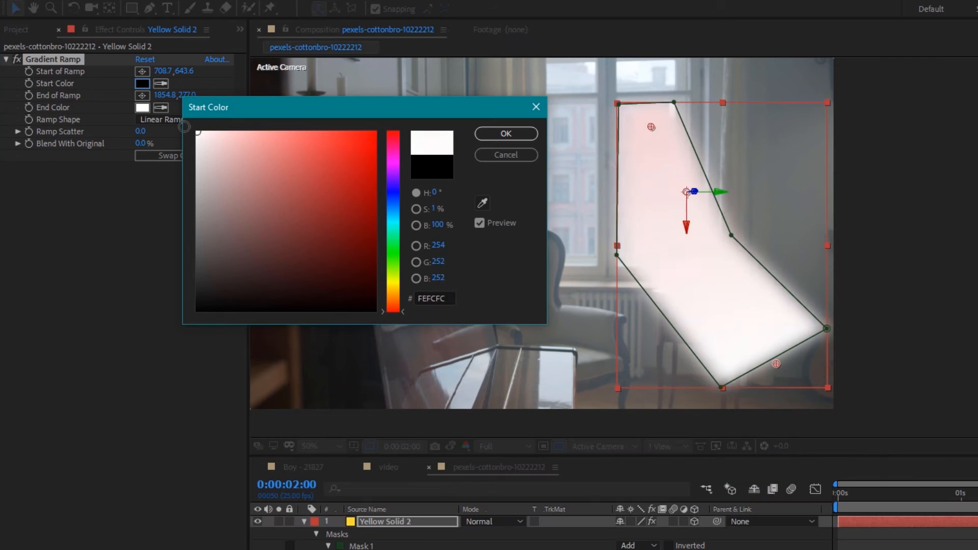
left_click(505, 133)
left_click(142, 107)
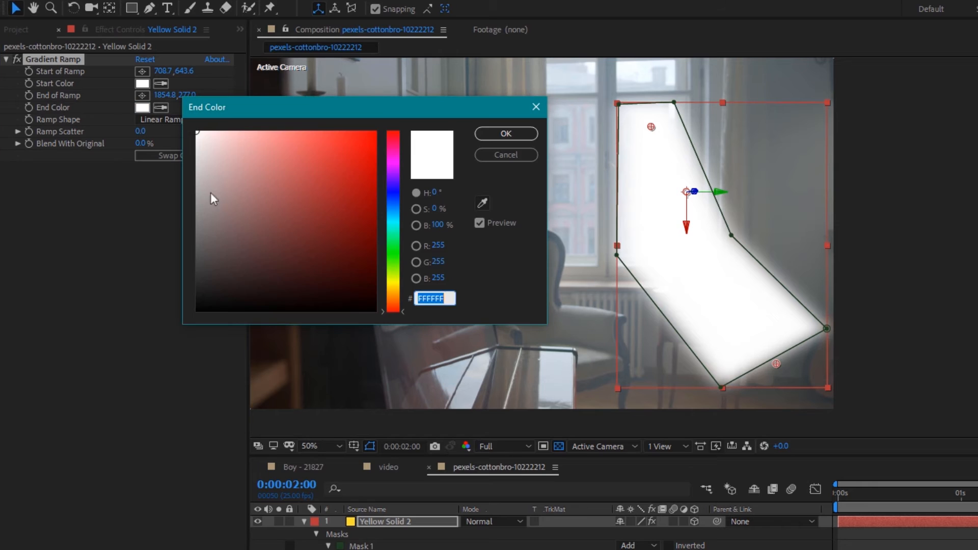
left_click_drag(212, 197, 196, 309)
left_click(487, 132)
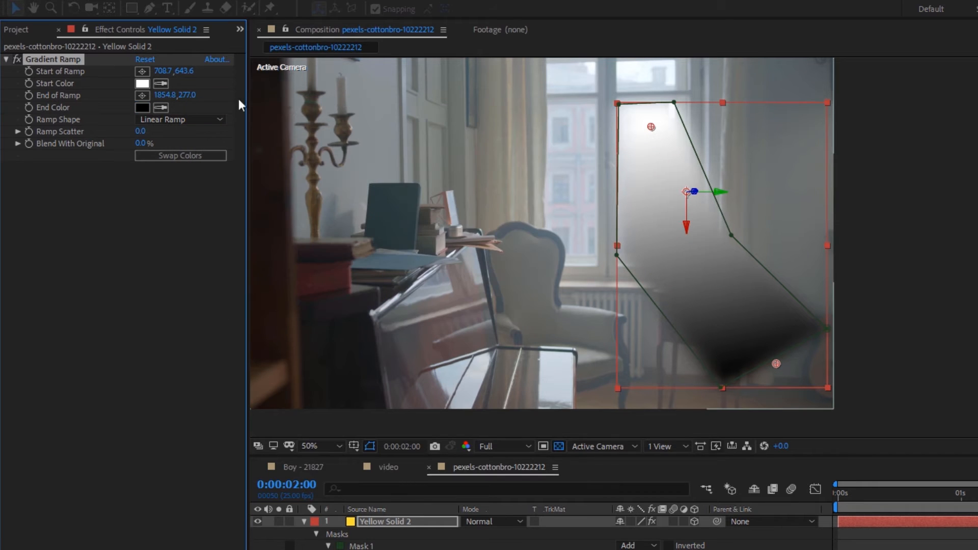
Tint the Gradient Ramp's start color pale yellow, FFF1C8
left_click(142, 84)
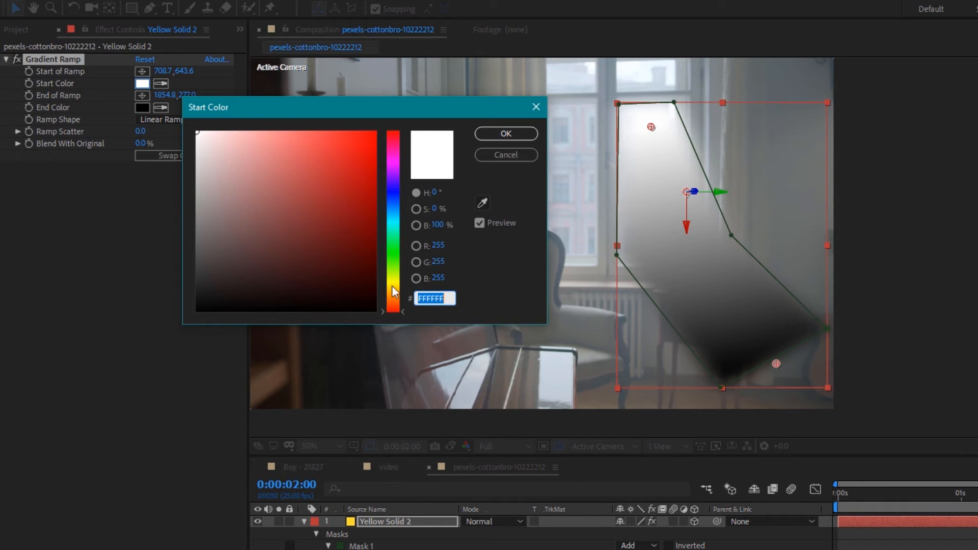
left_click(393, 289)
left_click_drag(227, 135, 242, 126)
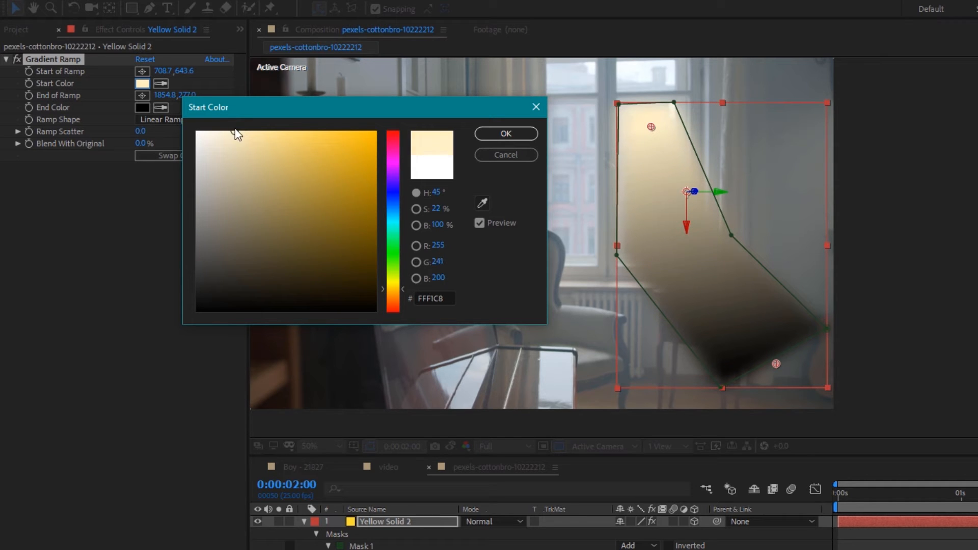
left_click(488, 131)
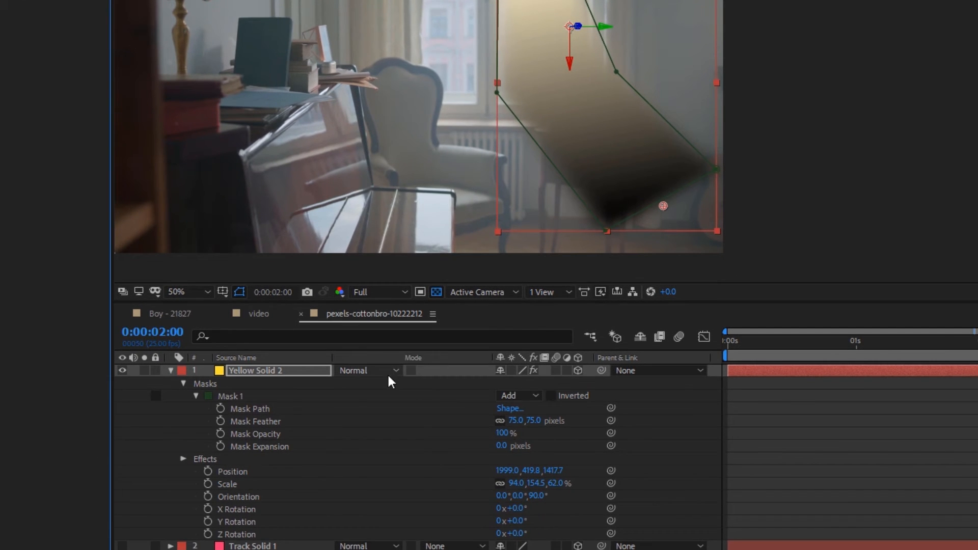
Set the yellow solid's blending mode to Screen and deepen the ramp's start color to about FFE699
left_click(466, 468)
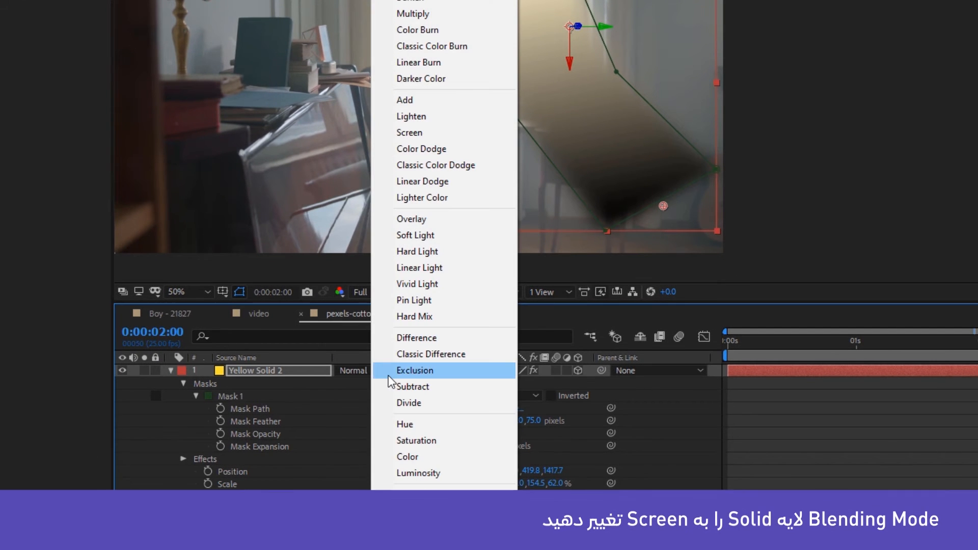
left_click(450, 133)
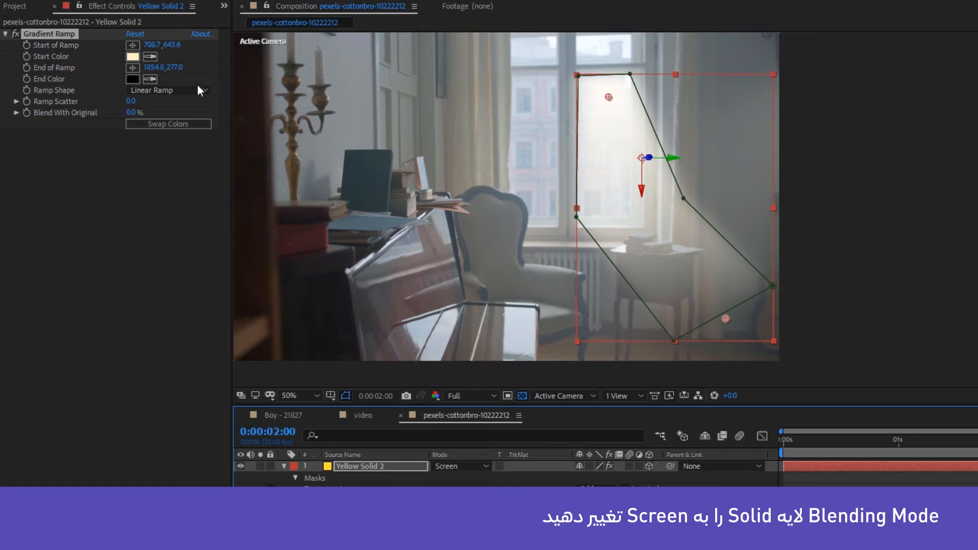
left_click(134, 57)
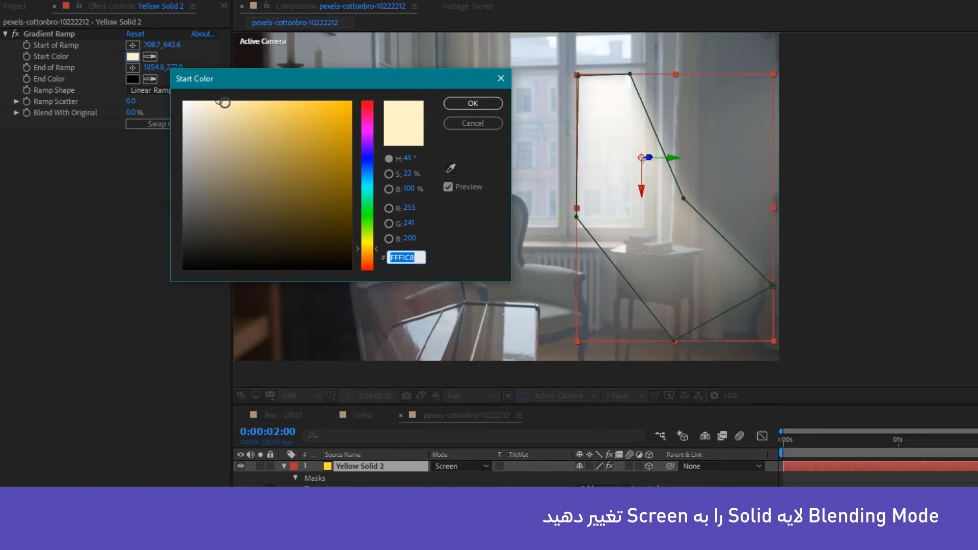
left_click_drag(224, 103, 234, 101)
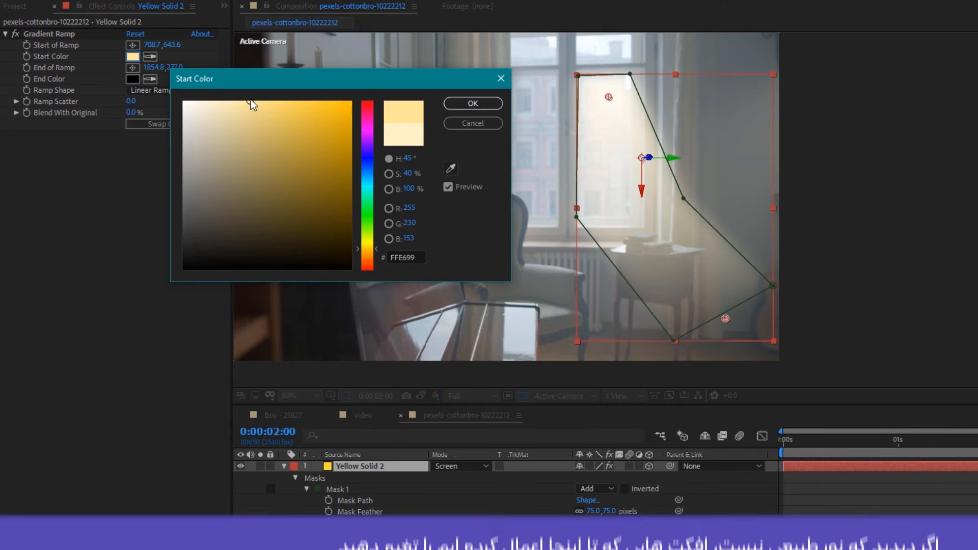
left_click(455, 106)
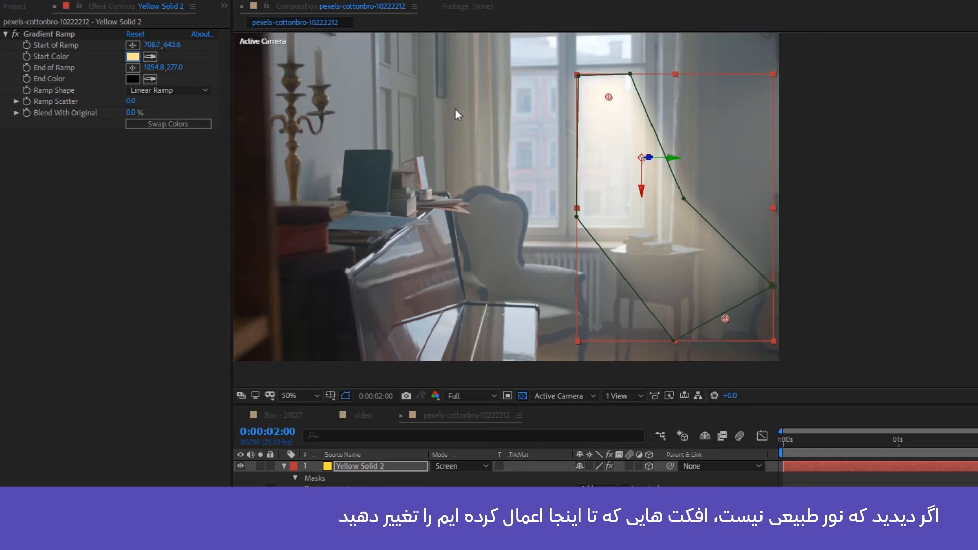
Reshape the light ray mask by widening its middle points and extending the two floor points lower, the outer one past the frame's edge
left_click(398, 457)
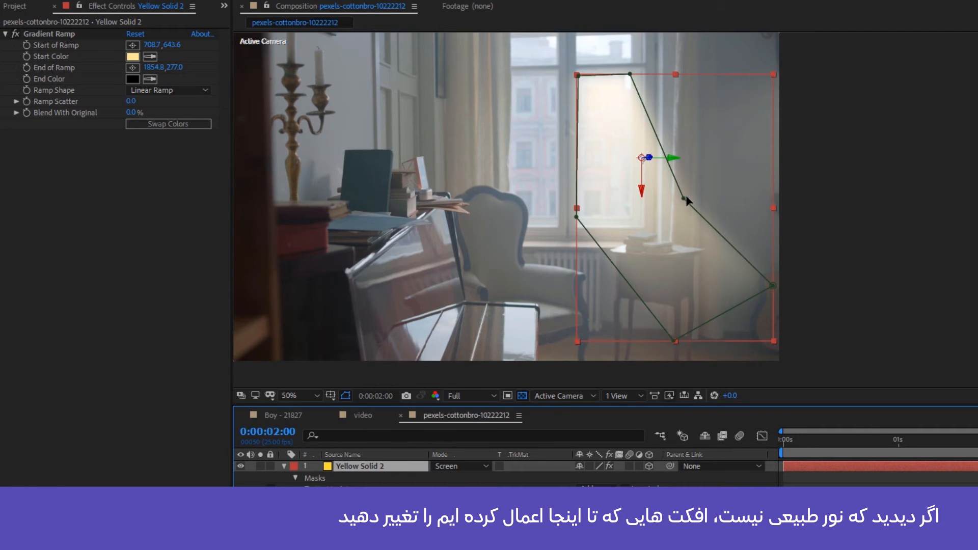
mouse_move(684, 198)
left_mouse_down()
mouse_move(713, 196)
mouse_move(697, 189)
left_mouse_up()
left_click_drag(576, 218, 576, 211)
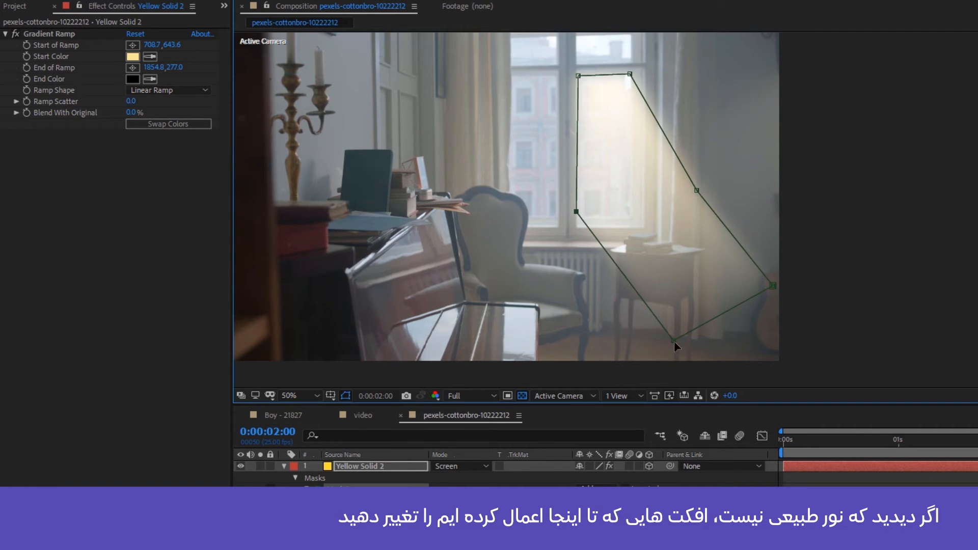
left_click_drag(674, 341, 675, 355)
left_click_drag(772, 287, 806, 330)
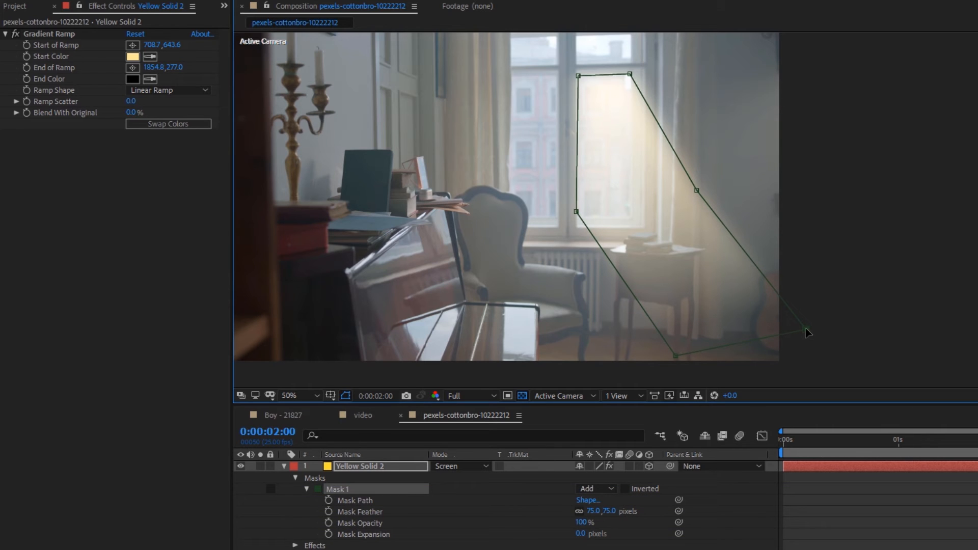
left_click(842, 156)
Move the Gradient Ramp's end point slightly closer to the window, to about 1813.8, 310.2, and deselect the layer
left_click(793, 209)
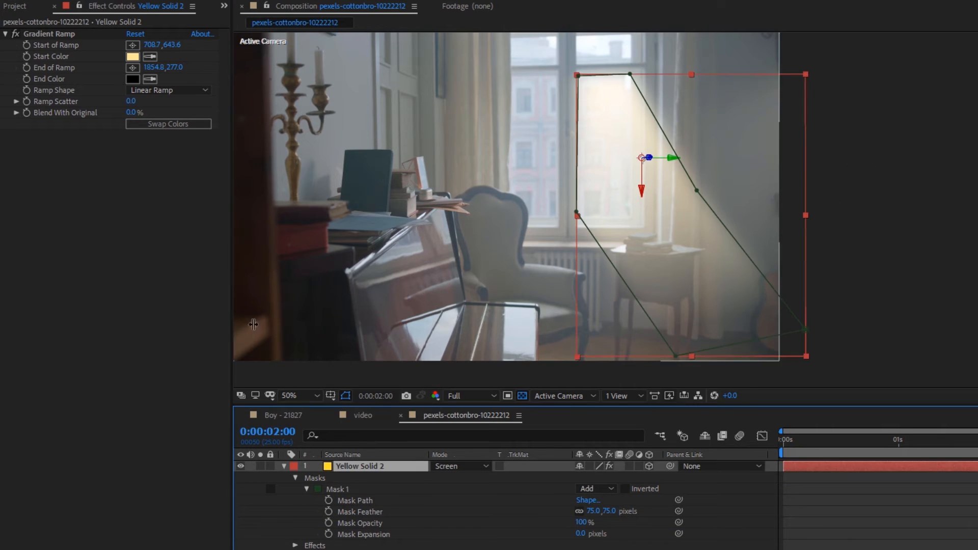
left_click(49, 33)
left_click_drag(720, 318, 715, 310)
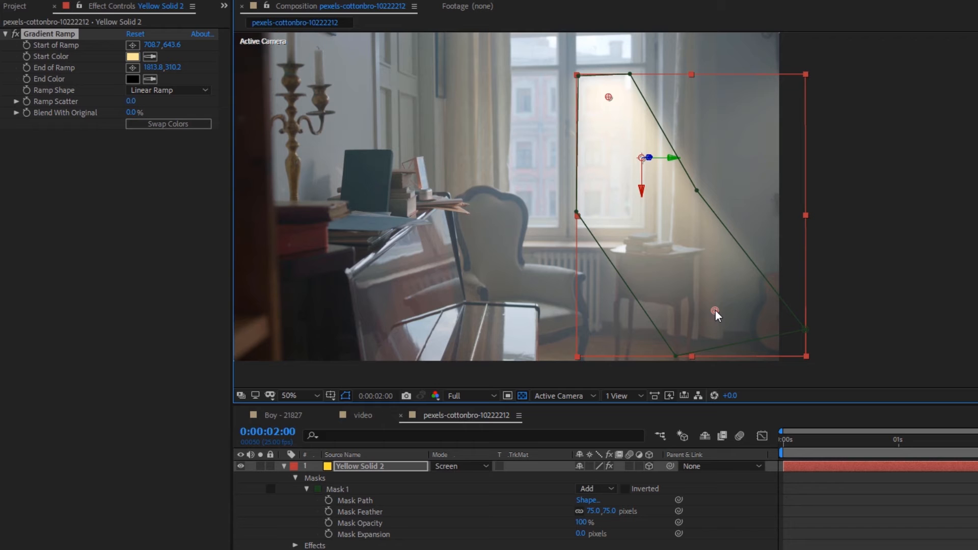
left_click(518, 524)
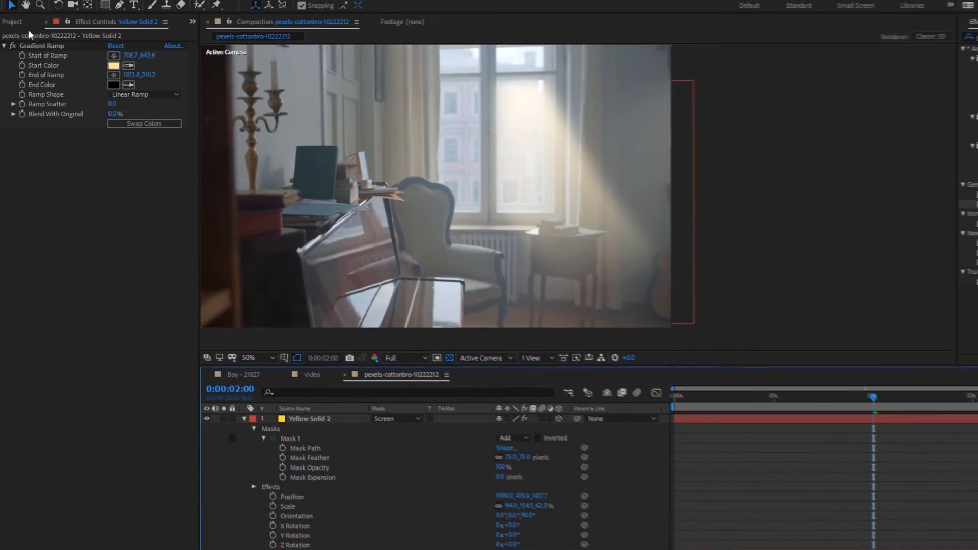
Add the Paticle footage above the yellow solid, fit the composition in the view and make the footage a 3D layer
left_click(16, 6)
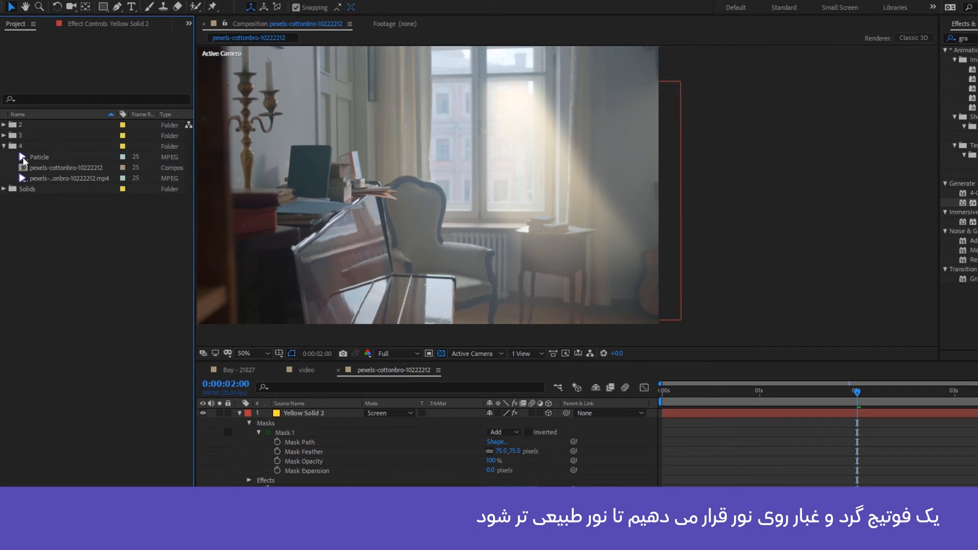
left_click_drag(23, 161, 331, 414)
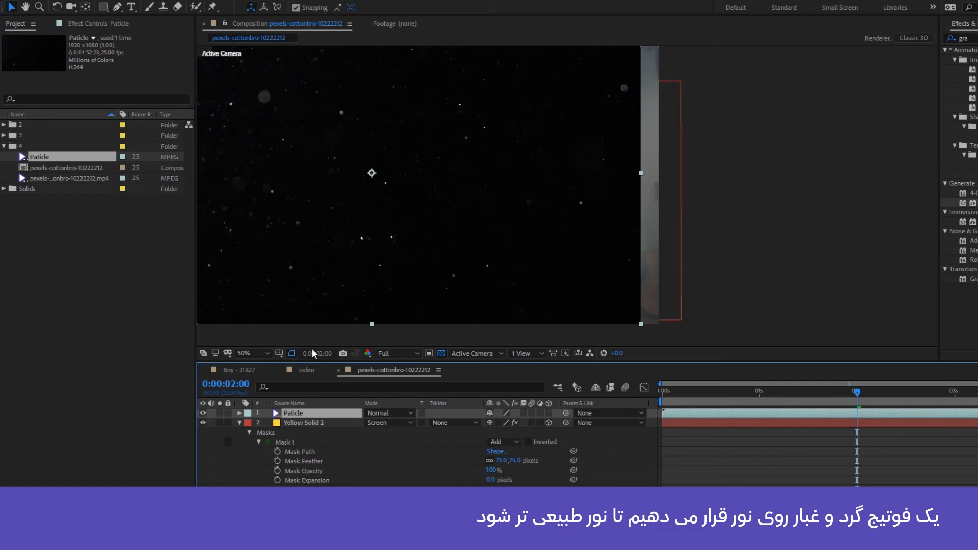
left_click_drag(338, 224, 433, 248)
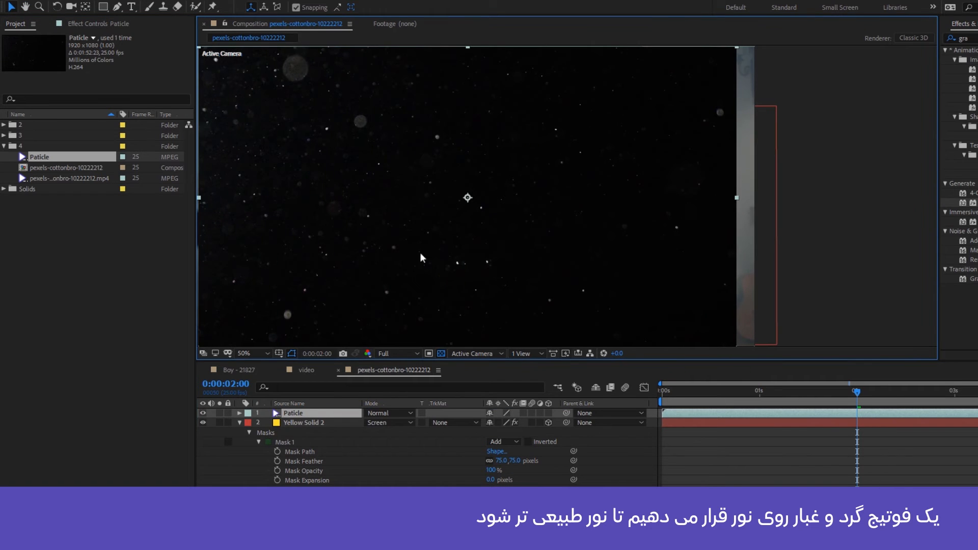
left_click(255, 353)
left_click(265, 376)
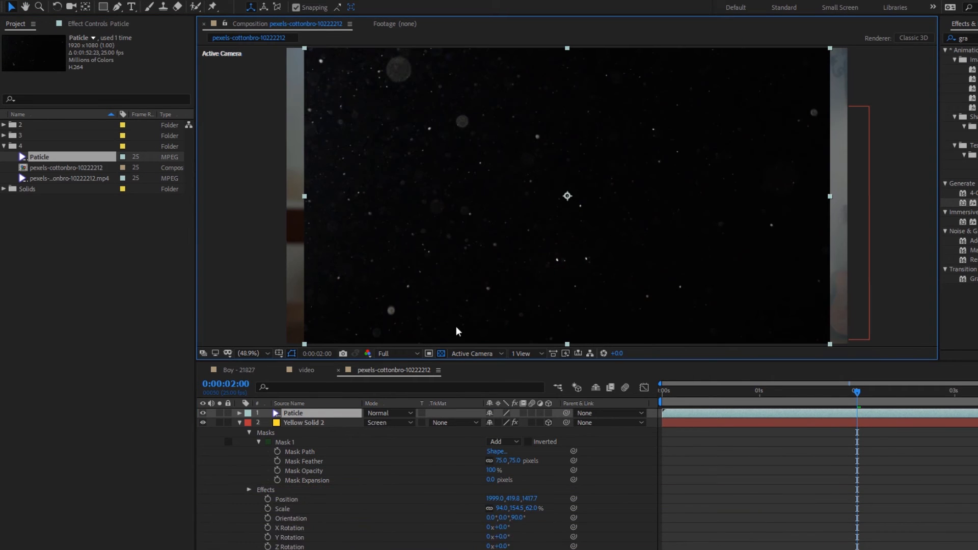
left_click(548, 413)
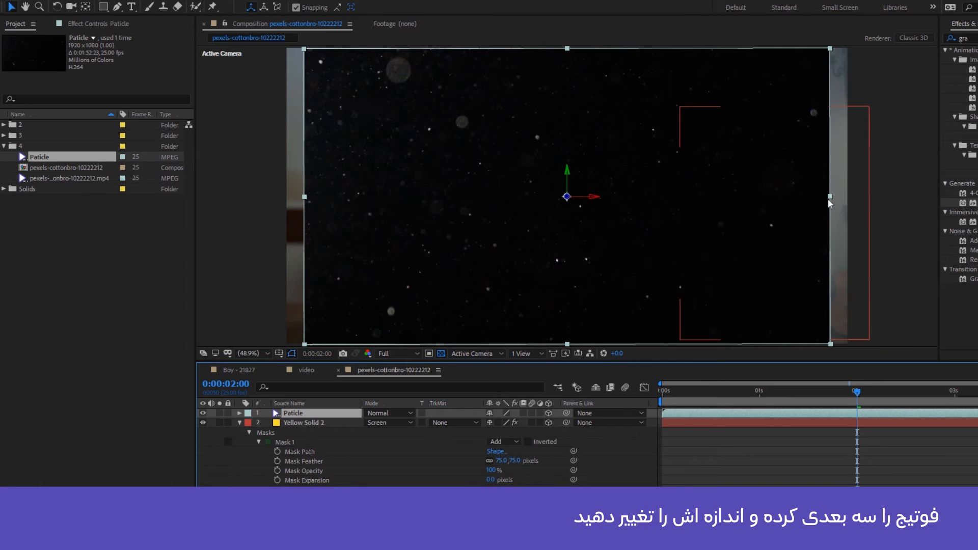
Scale the Paticle layer down to a little over half its size and position it in the light ray at 2344, 540, 2876
left_click_drag(828, 201, 720, 203)
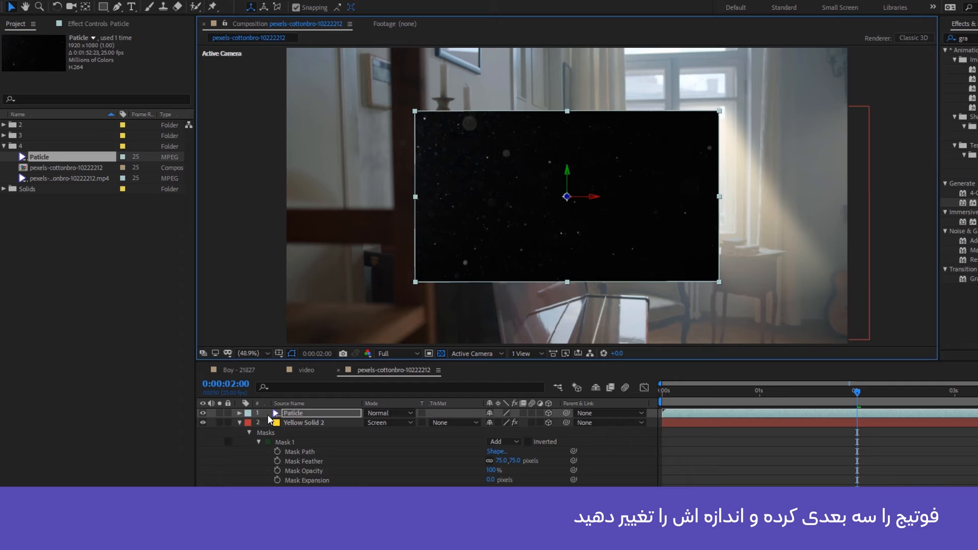
key("p")
left_click_drag(527, 422, 977, 411)
left_click_drag(491, 422, 774, 422)
left_click_drag(529, 423, 977, 423)
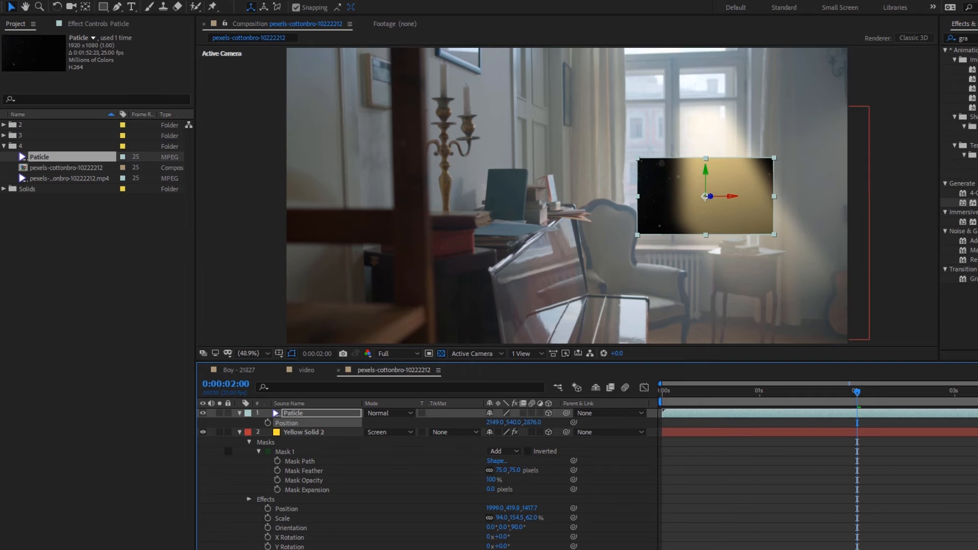
left_click_drag(548, 421, 599, 418)
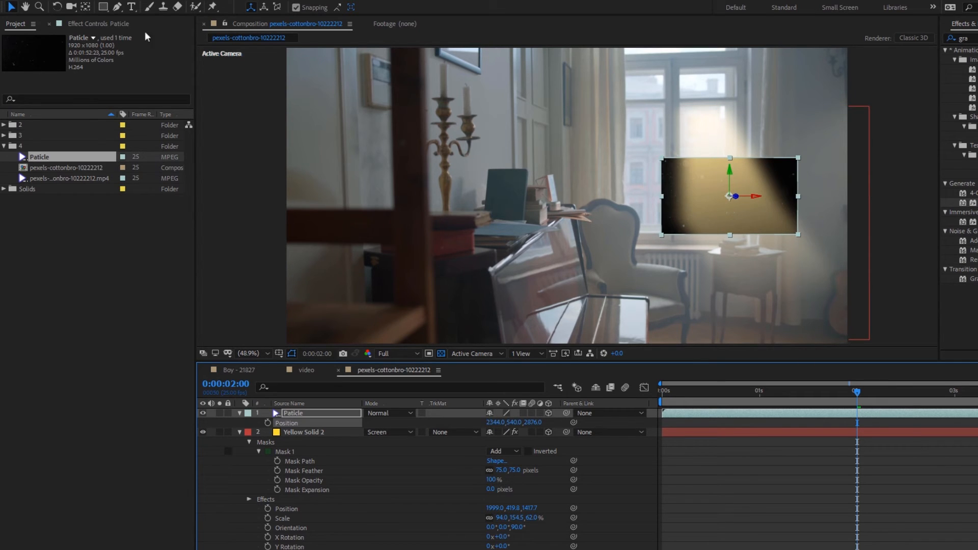
Draw a closed four-point Pen tool mask on the Paticle layer that follows the edges of the light ray
left_click(117, 8)
scroll(729, 183, "up", 3)
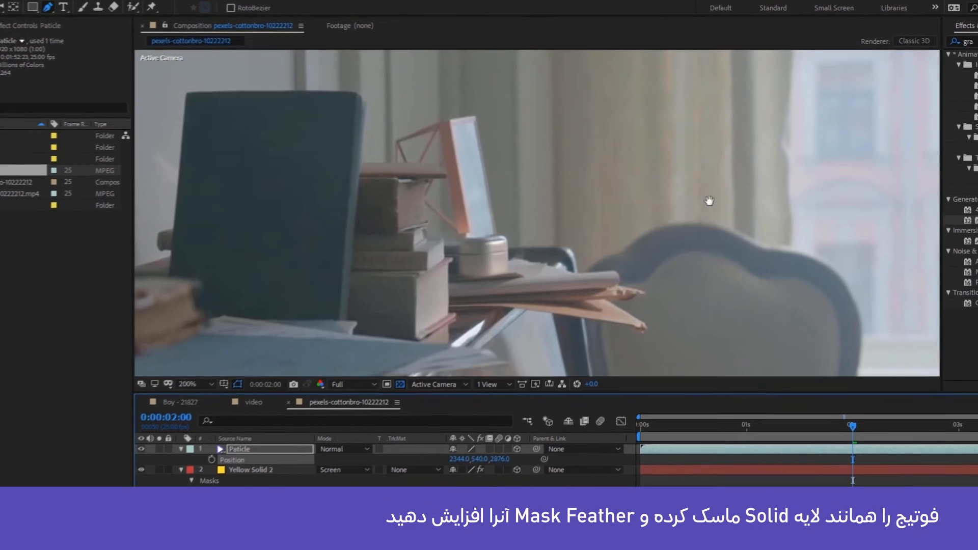
left_click_drag(730, 185, 577, 168)
left_click_drag(522, 195, 311, 237)
scroll(311, 237, "down", 1)
left_click_drag(401, 227, 379, 228)
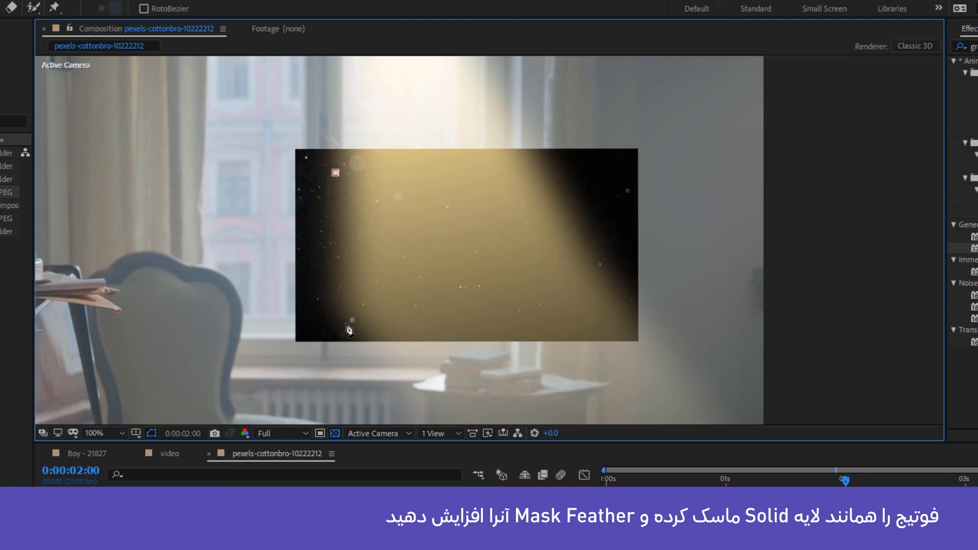
left_click(594, 322)
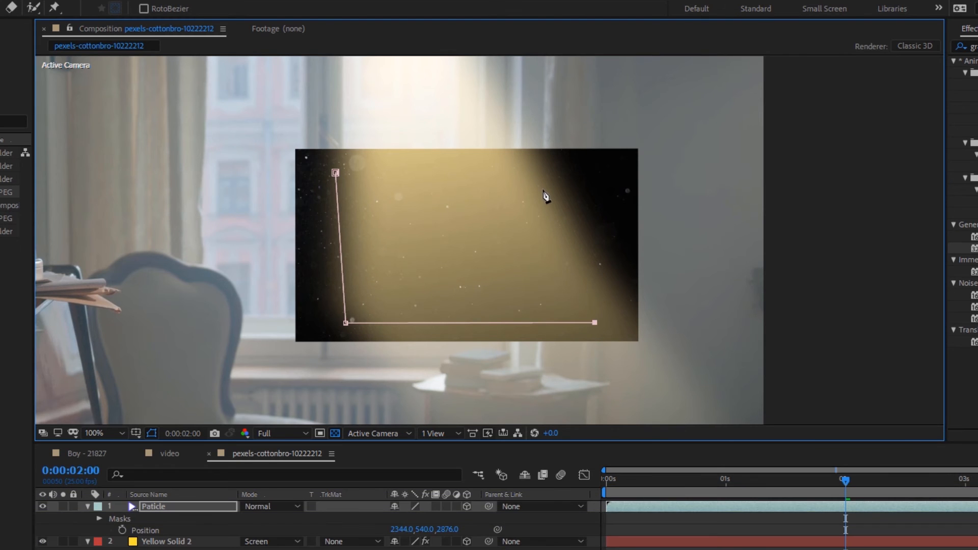
left_click(336, 174)
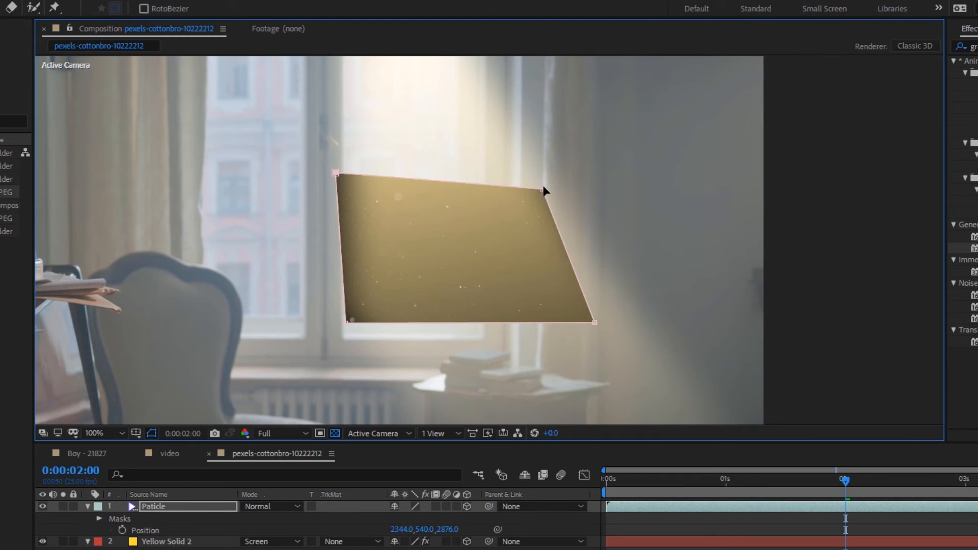
Refine the upper-right corner of the Paticle layer's mask and set its Mask Feather to 170 pixels
left_click_drag(543, 185, 538, 180)
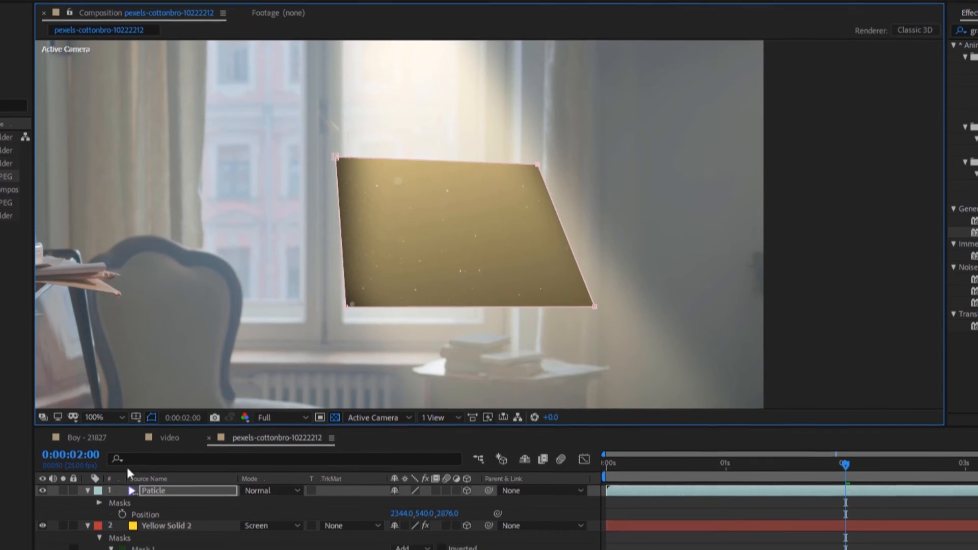
left_click(99, 518)
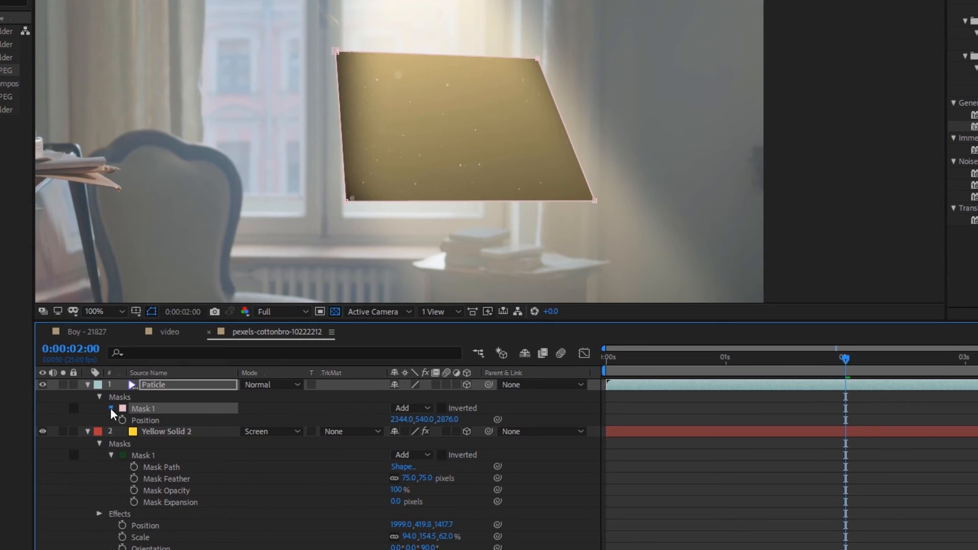
left_click(112, 408)
left_click_drag(408, 431, 521, 429)
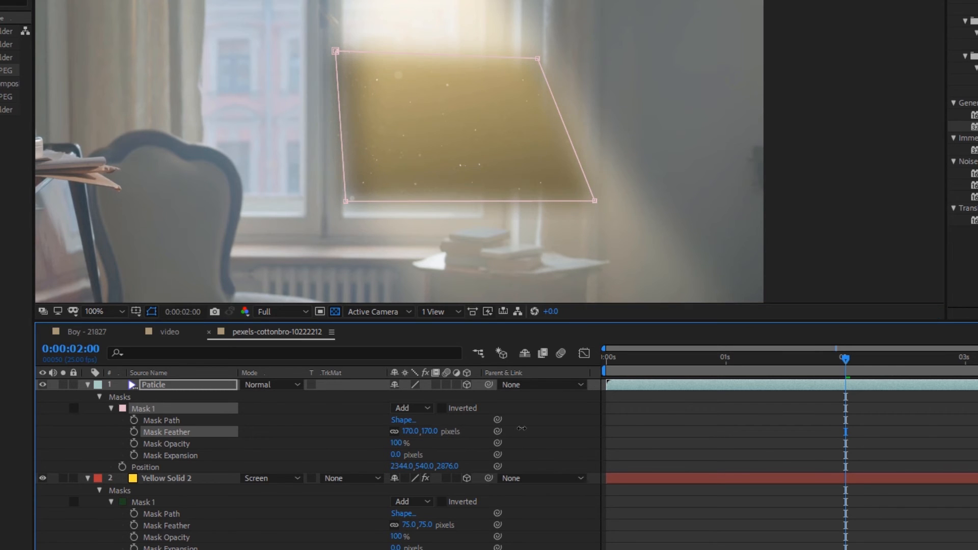
Set the Paticle layer's blending mode to Add
left_click(293, 387)
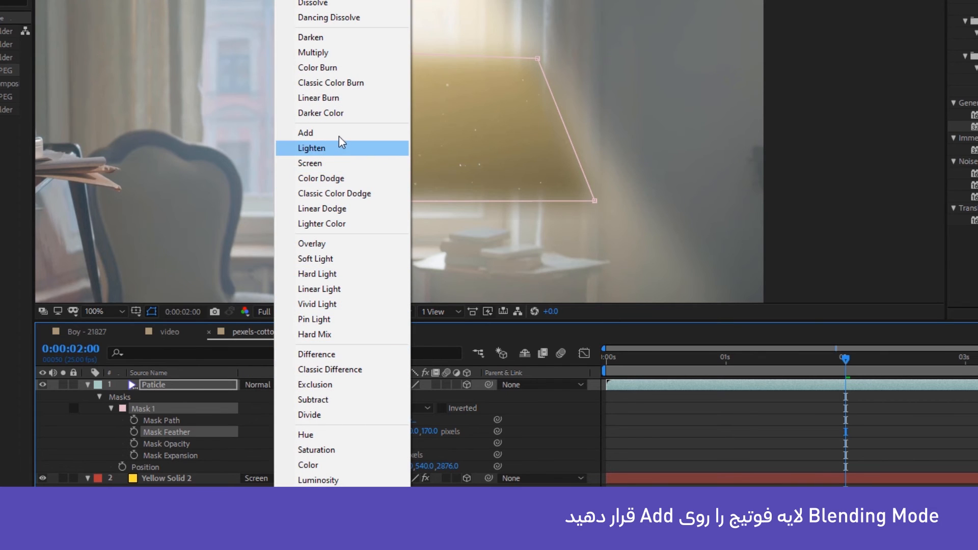
left_click(326, 132)
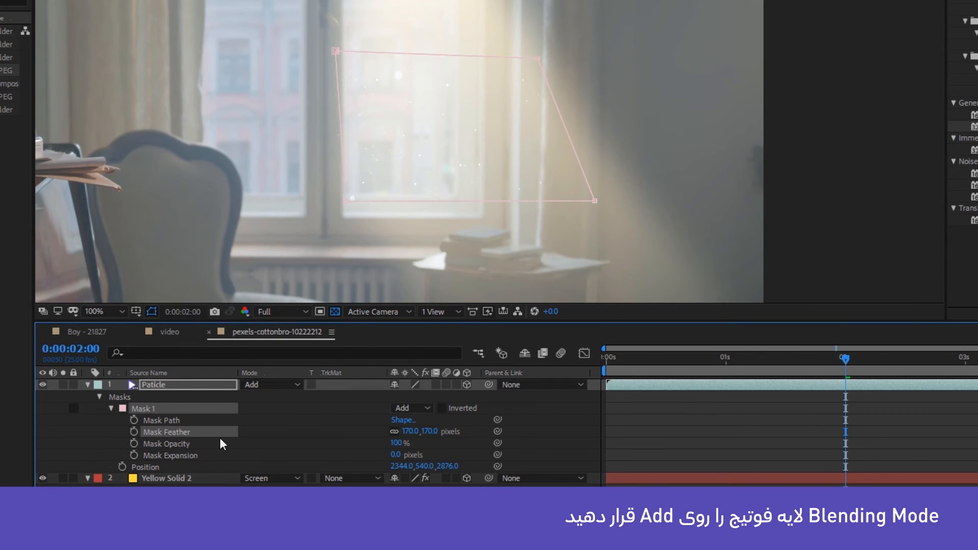
scroll(508, 156, "down", 2)
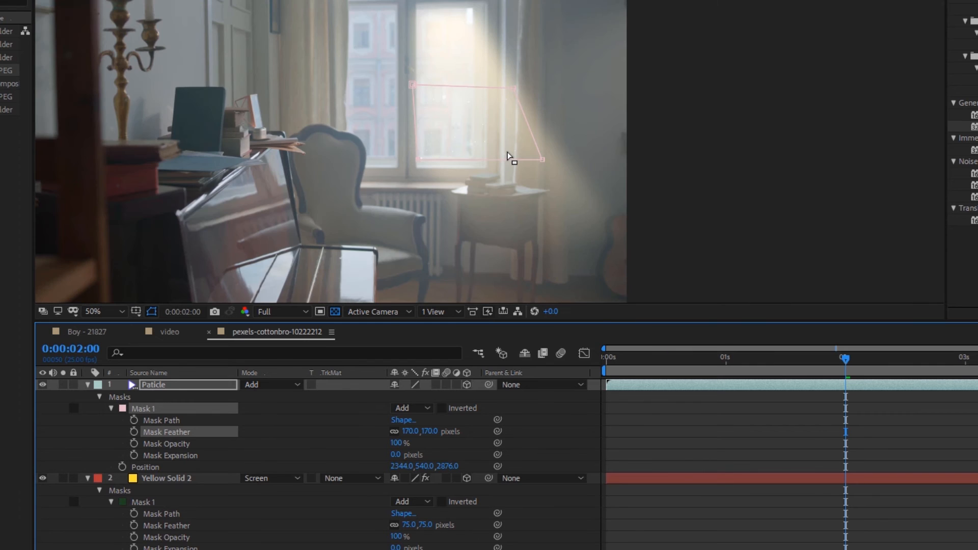
scroll(508, 156, "up", 2)
Reshape the Paticle mask by moving its lower-right corner outward to the light ray's edge and nudging both left corners
left_click_drag(509, 157, 473, 141)
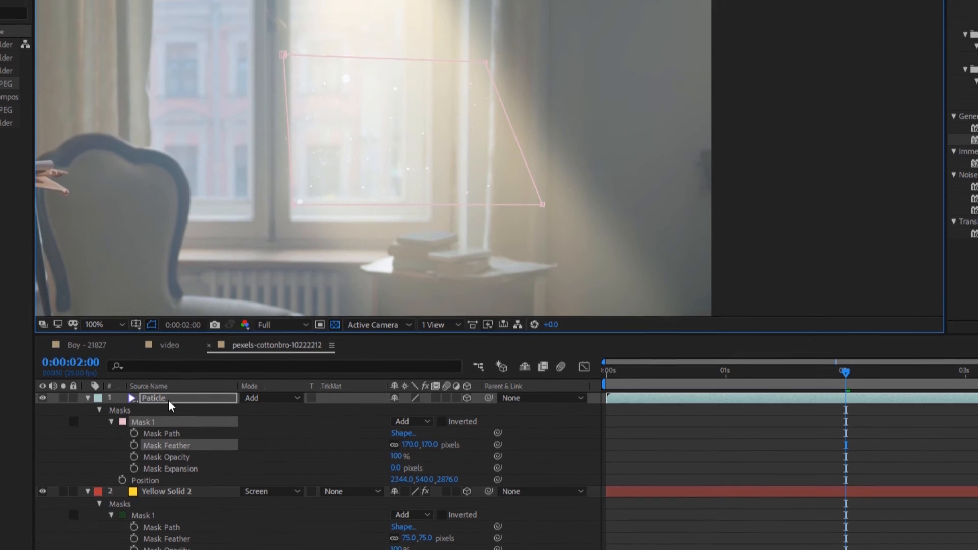
left_click(169, 385)
left_click_drag(544, 298, 574, 289)
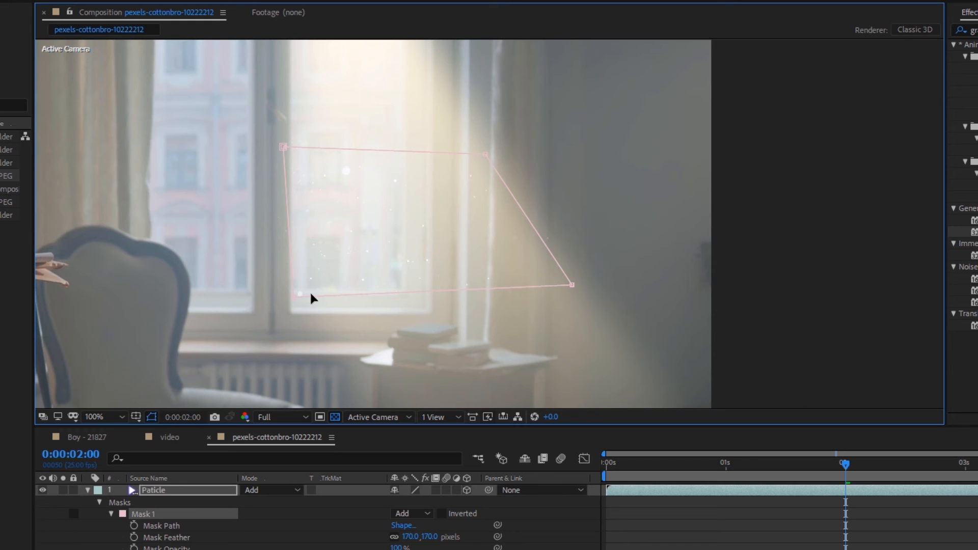
left_click_drag(322, 294, 300, 297)
left_click_drag(284, 149, 288, 151)
Duplicate the Paticle layer and position the copy lower in the light ray at 2573, 1016, 2876
scroll(343, 158, "down", 1)
left_click(174, 492)
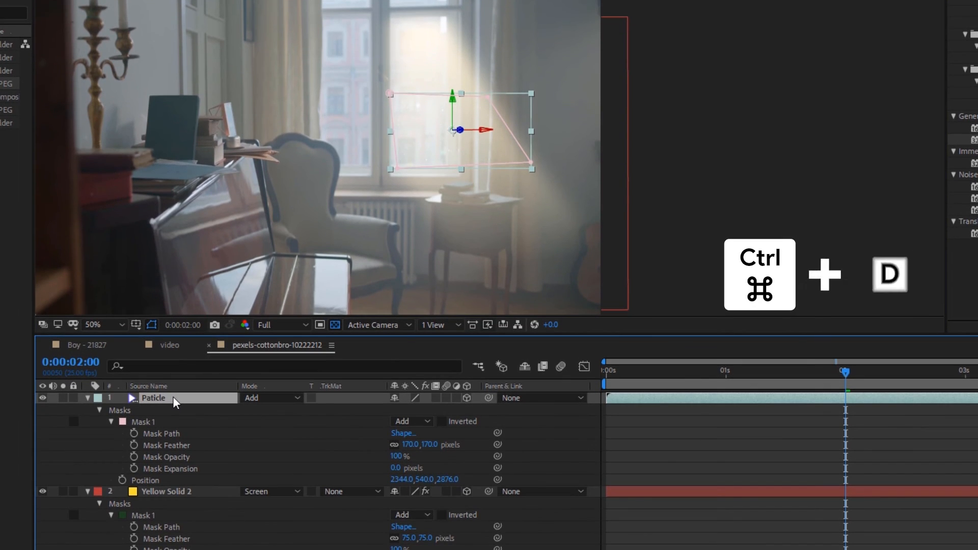
key("ctrl+d")
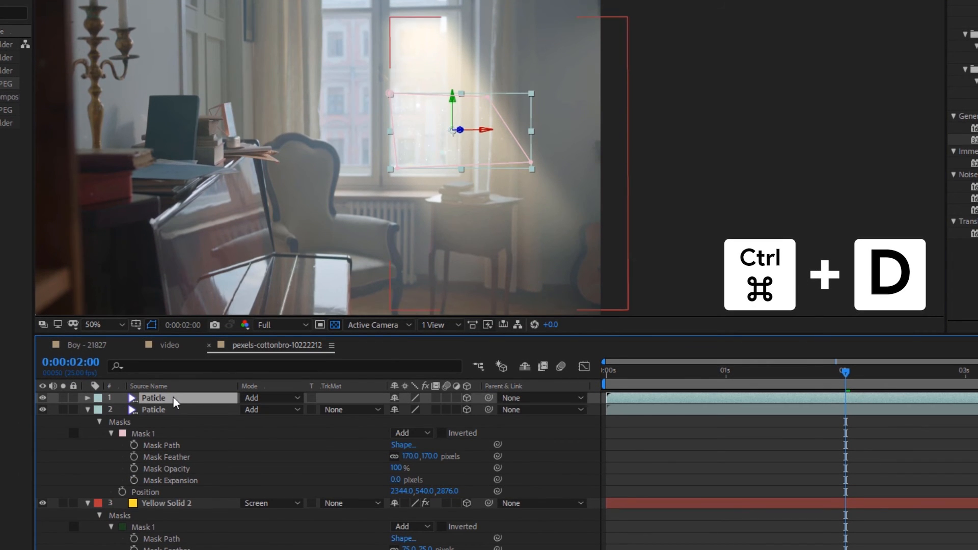
key("p")
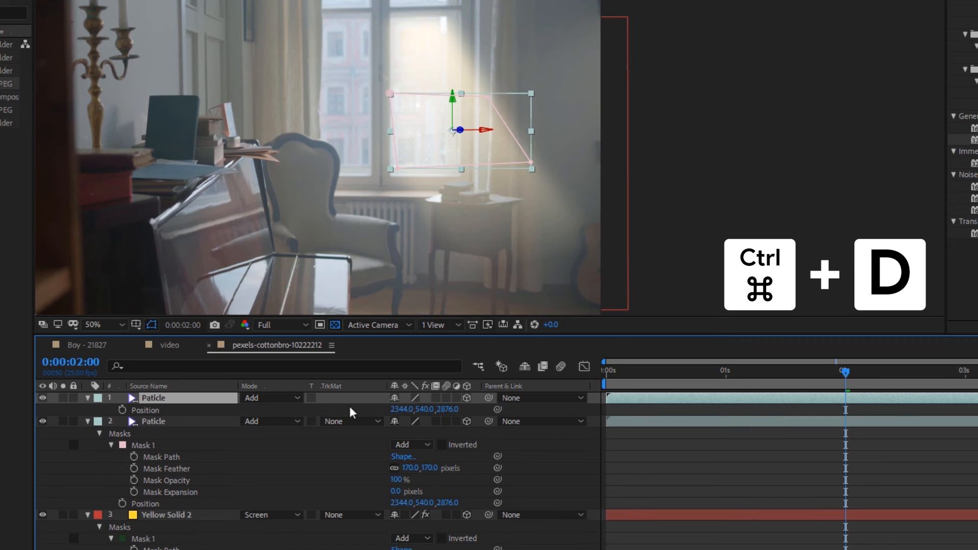
left_click_drag(401, 409, 762, 417)
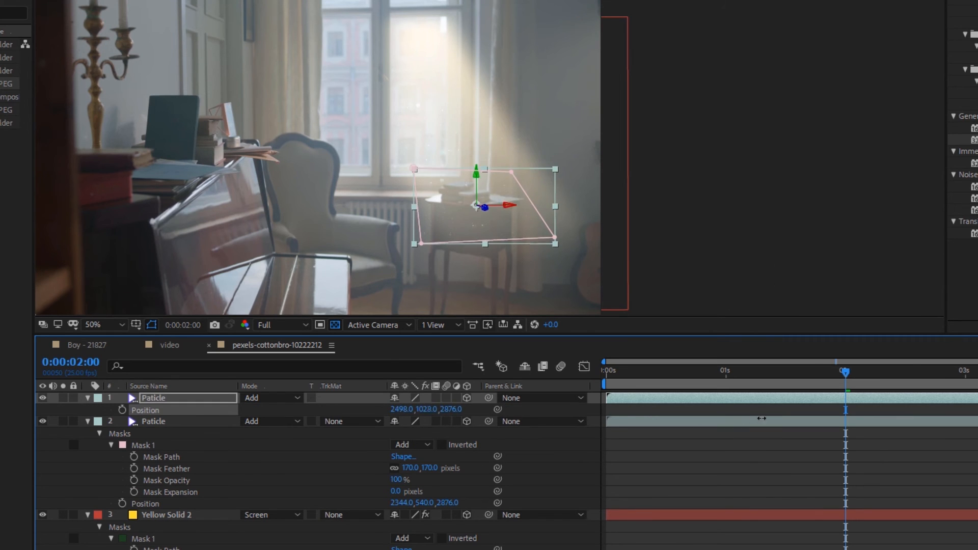
left_click_drag(401, 409, 453, 409)
Move all four mask corners of the lower Paticle copy to follow the light ray's slanted edges over the side table
scroll(541, 236, "up", 1)
left_click_drag(541, 236, 465, 119)
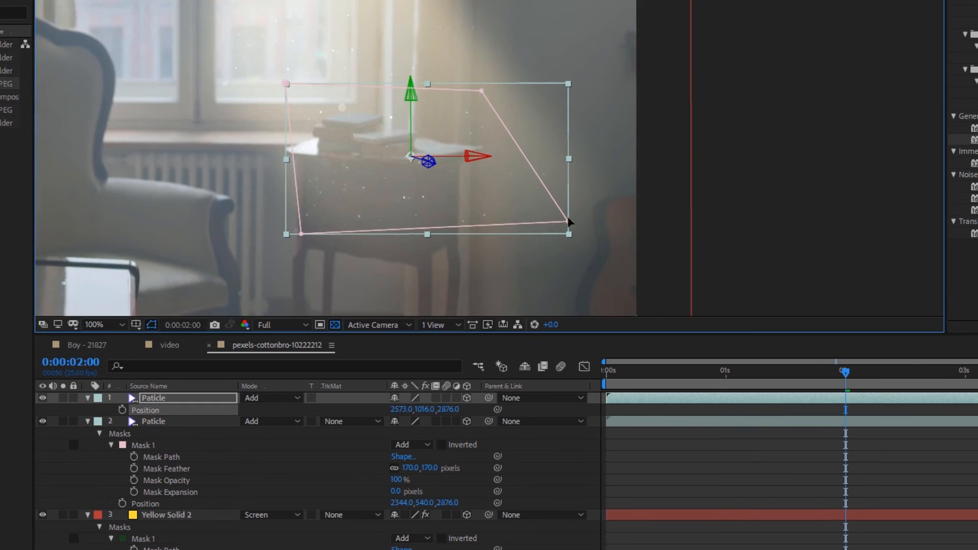
left_click_drag(569, 221, 587, 213)
left_click_drag(303, 233, 334, 224)
left_click_drag(285, 85, 276, 104)
left_click_drag(481, 91, 495, 87)
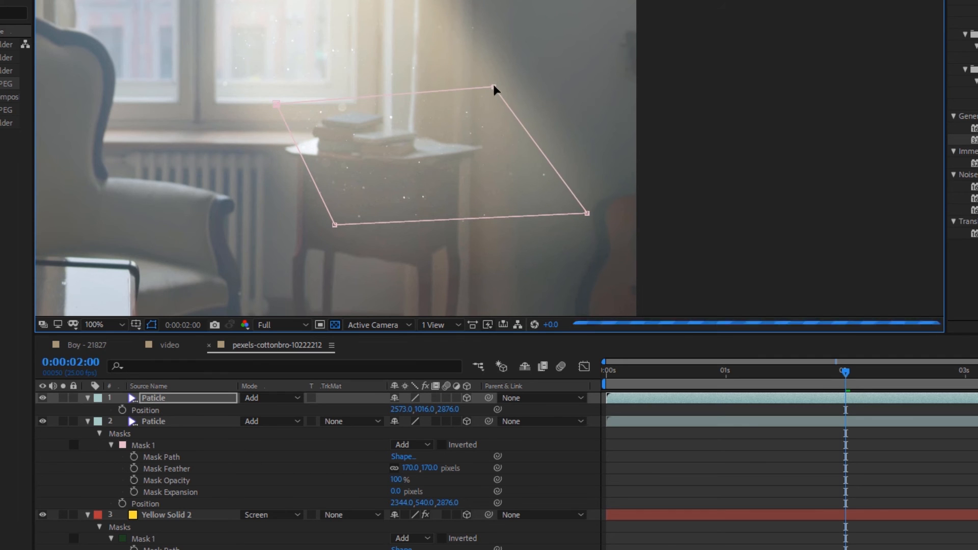
Scale the lower Paticle copy down to 48.8%
scroll(495, 88, "down", 1)
left_click_drag(392, 95, 423, 130)
left_click(159, 400)
key("shift+s")
left_click_drag(407, 421, 403, 421)
Duplicate the lower Paticle copy and position the new layer in the upper part of the light ray at 2178, 286, 2876
left_click(153, 403)
key("ctrl+d")
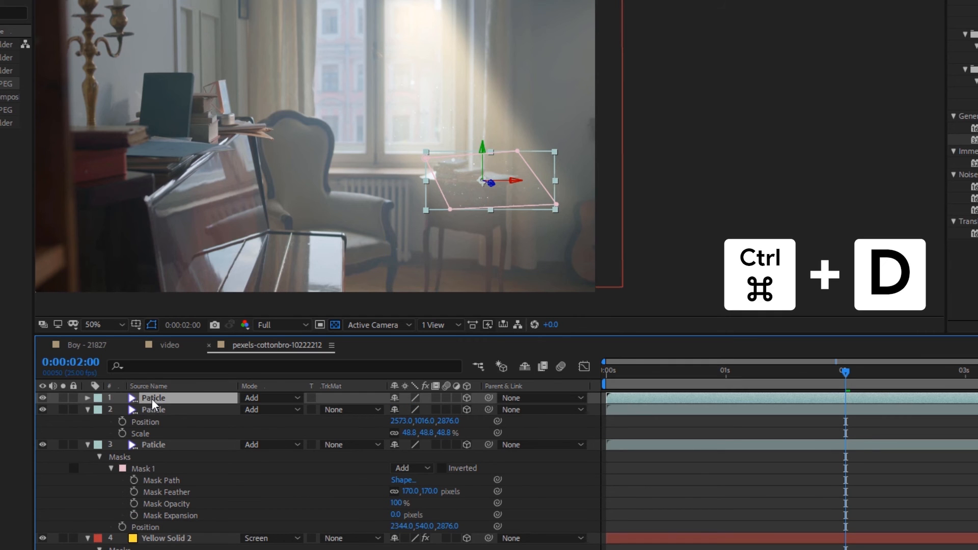
key("p")
left_click_drag(419, 410, 2, 409)
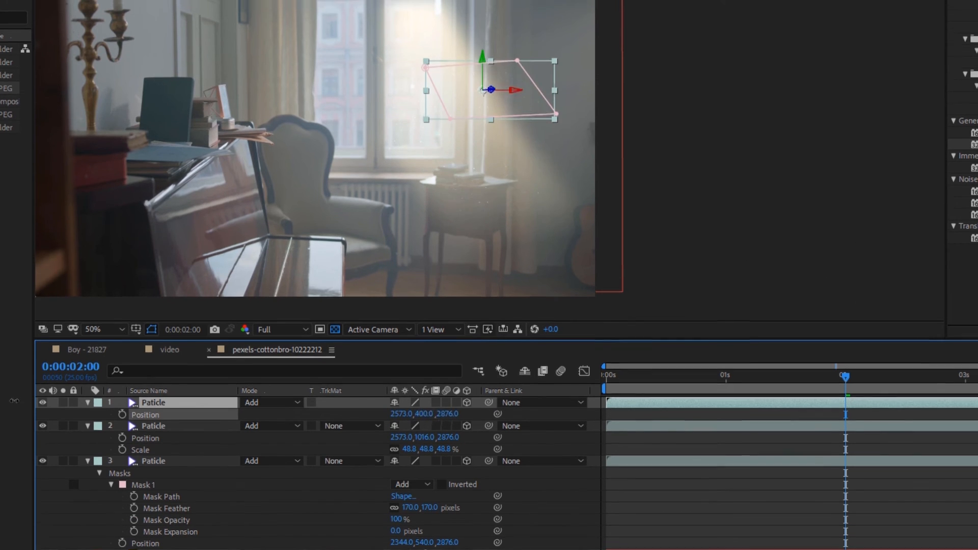
left_click_drag(400, 409, 184, 409)
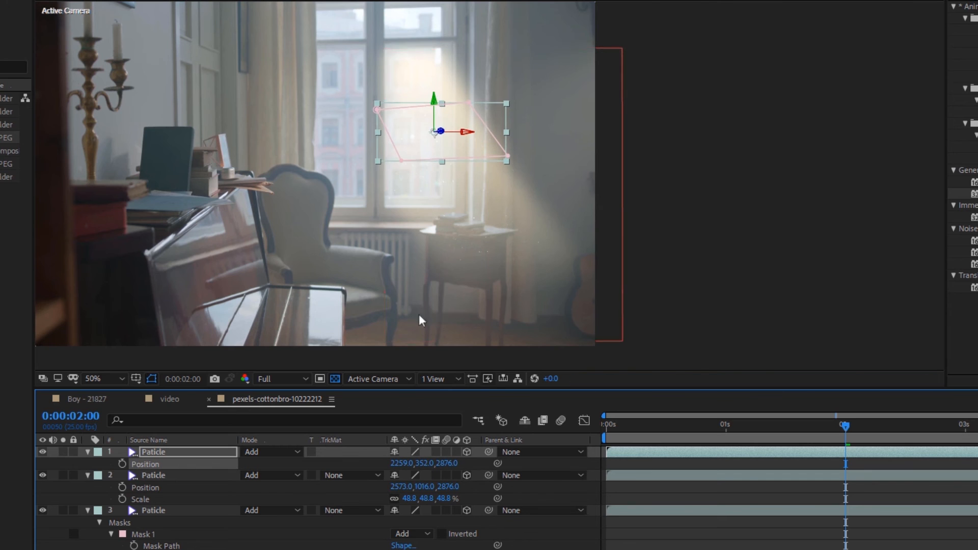
scroll(466, 97, "up", 2)
left_click_drag(424, 463, 349, 461)
Align both left mask corners of the upper Paticle copy with the light ray's left edge
left_click_drag(257, 108, 300, 104)
left_click_drag(306, 210, 302, 210)
left_click_drag(405, 53, 424, 141)
Duplicate the upper Paticle copy and move the new layer up to 2178, -96, 2876
left_click(179, 453)
key("ctrl+d")
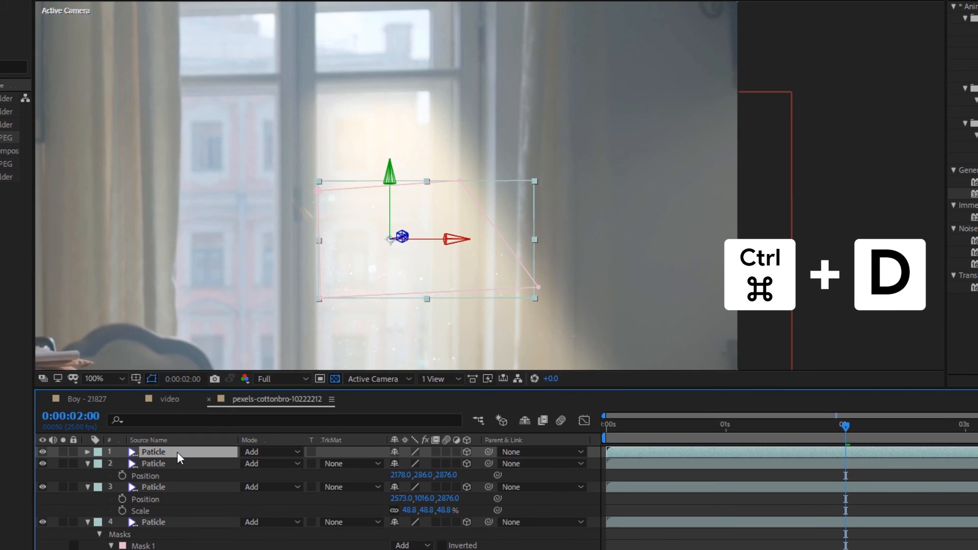
key("p")
left_click_drag(410, 469, 187, 448)
Fit the topmost Paticle copy's mask to the start of the light ray by pulling in its two upper corners and lower-right corner
left_click_drag(321, 87, 319, 99)
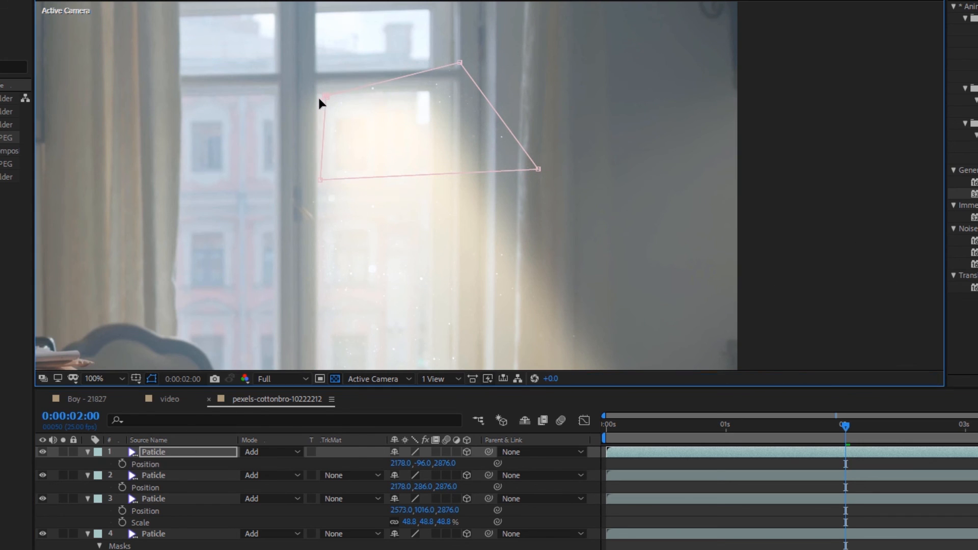
left_click_drag(460, 62, 423, 97)
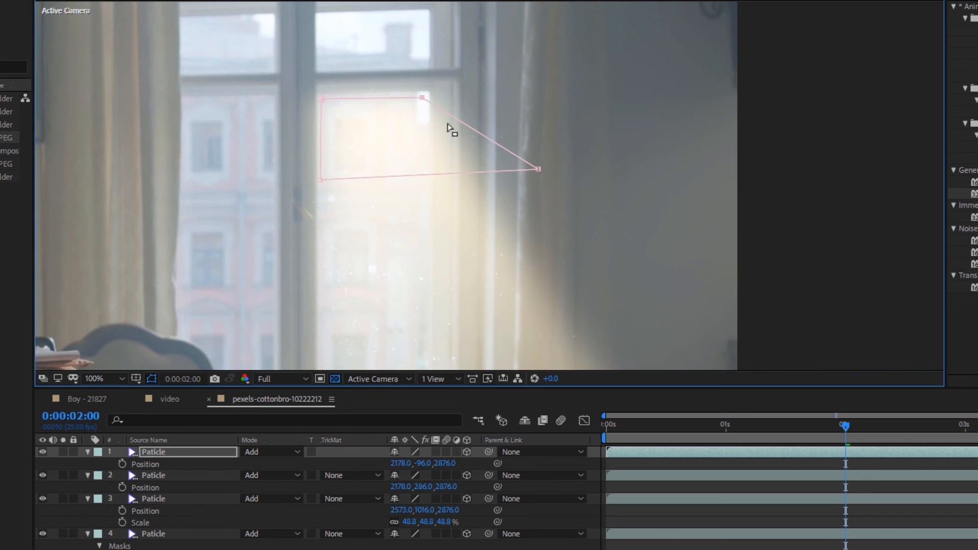
left_click_drag(538, 169, 456, 170)
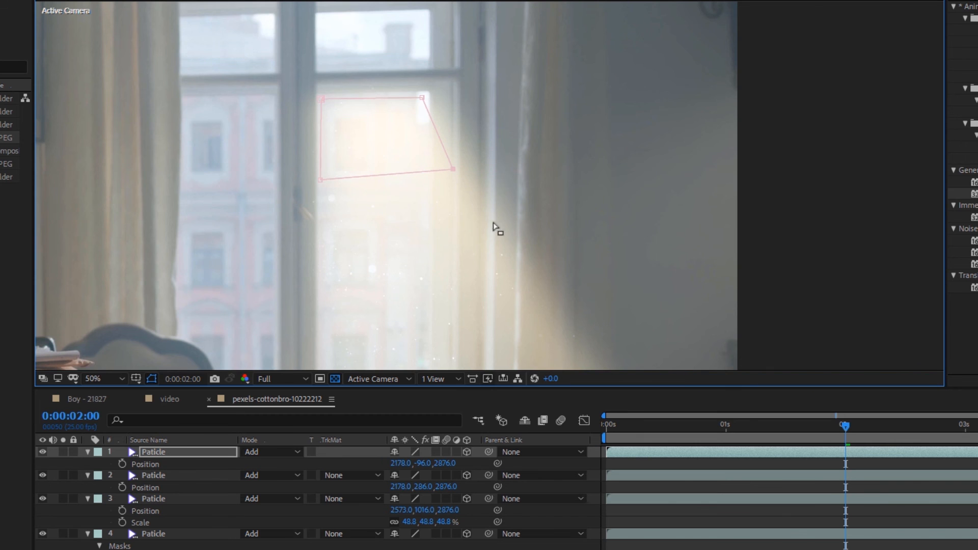
scroll(493, 224, "down", 2)
left_click_drag(507, 233, 462, 170)
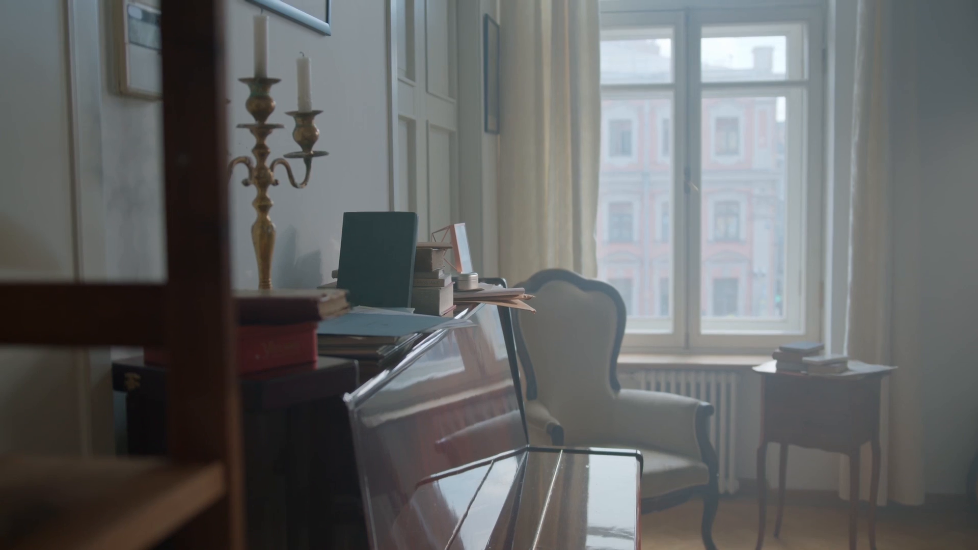